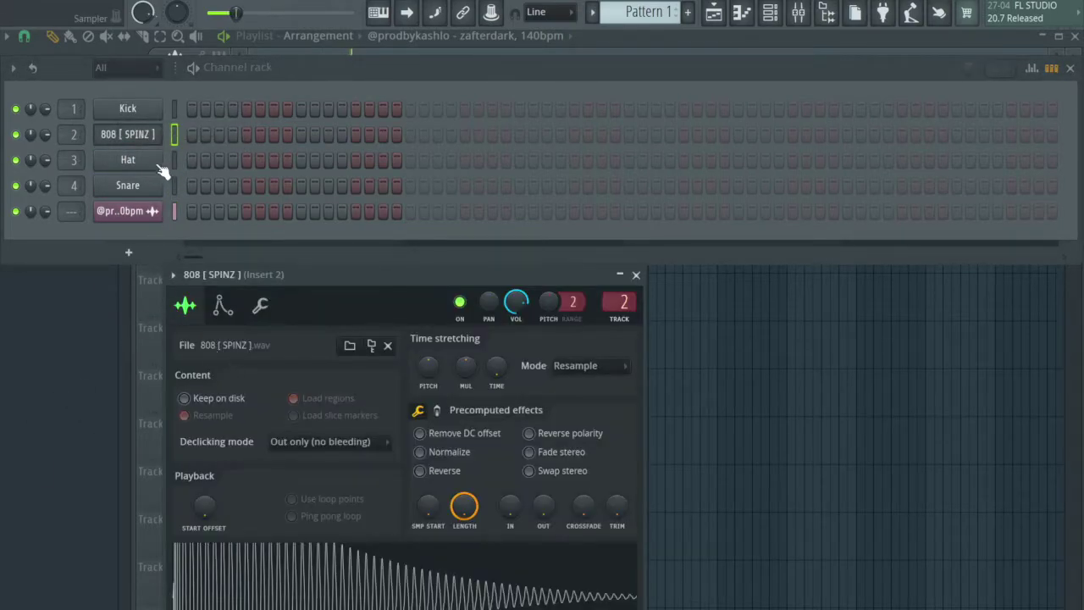
Replace the Snare channel's sample with CLAP [ DARK ] in the channel rack.
click(147, 140)
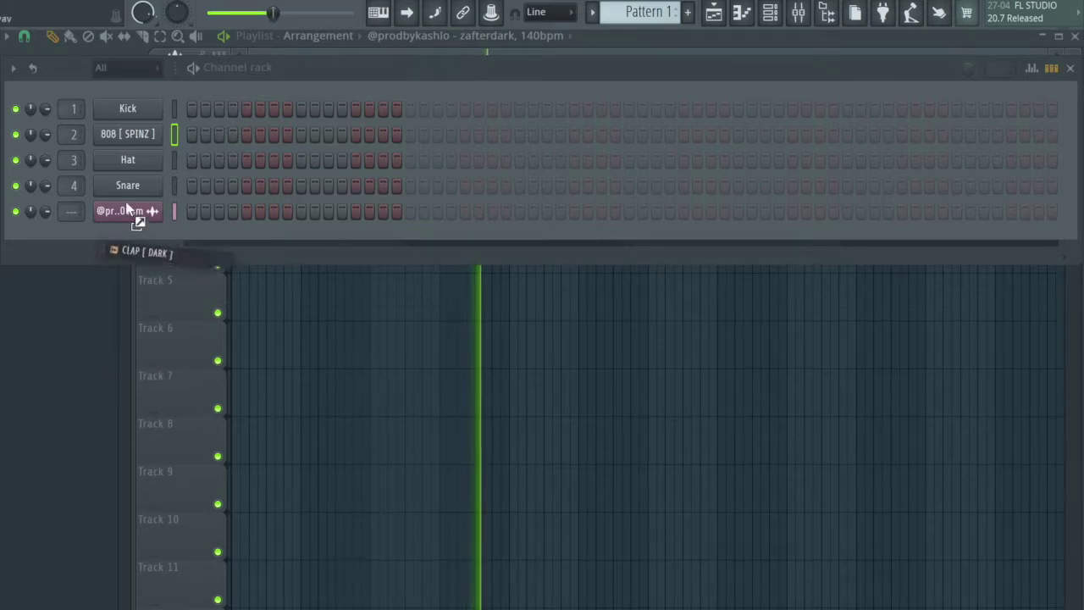
drag(129, 210, 127, 187)
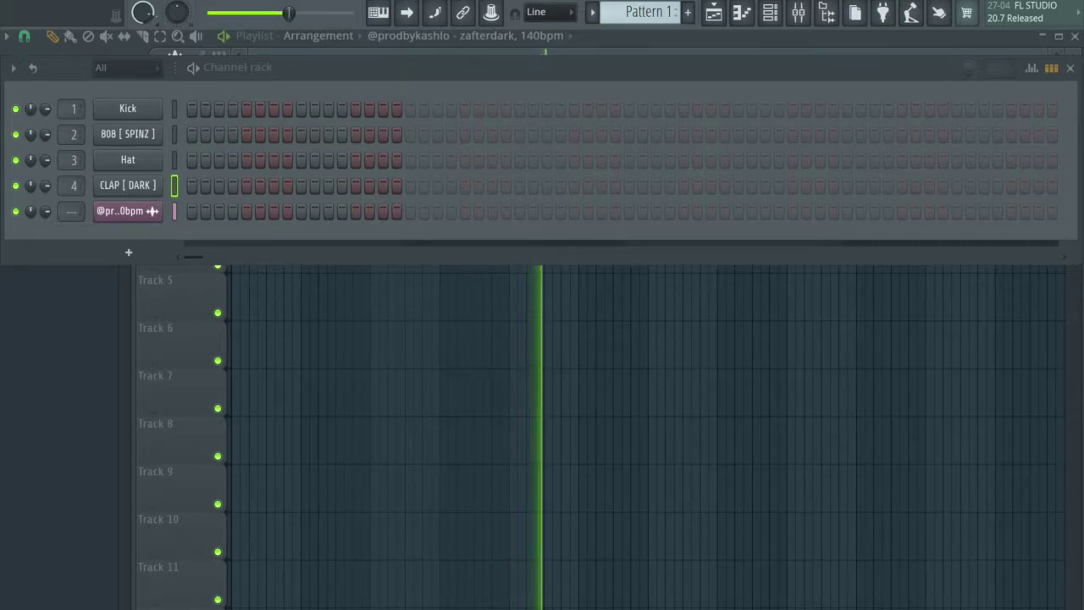
drag(129, 210, 127, 187)
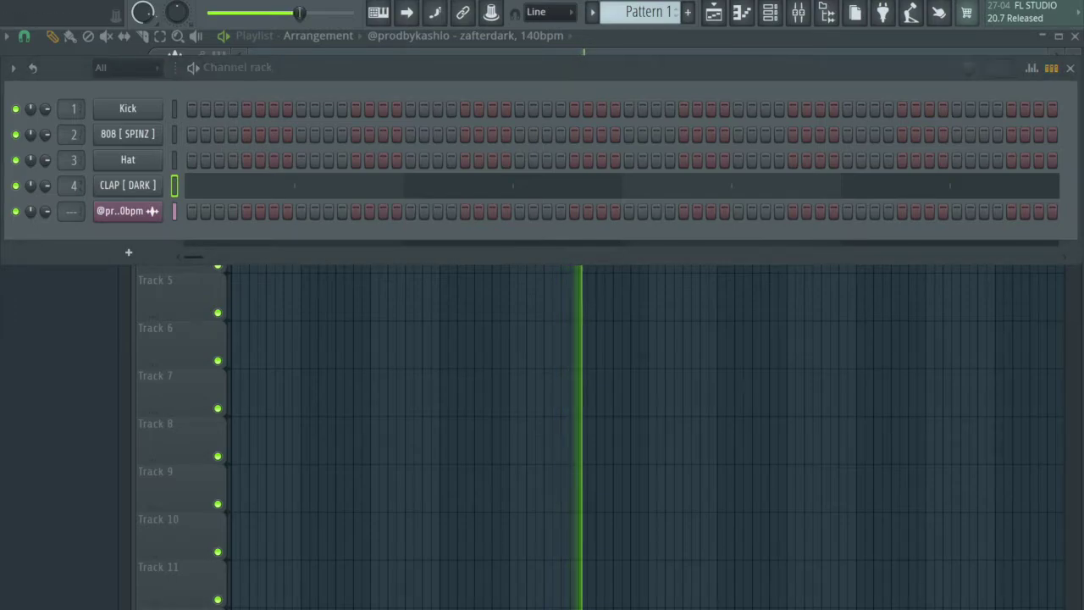
Place Pattern 1 at the start of Track 2 in the playlist and duplicate it three times along the audio loop.
click(97, 404)
click(18, 69)
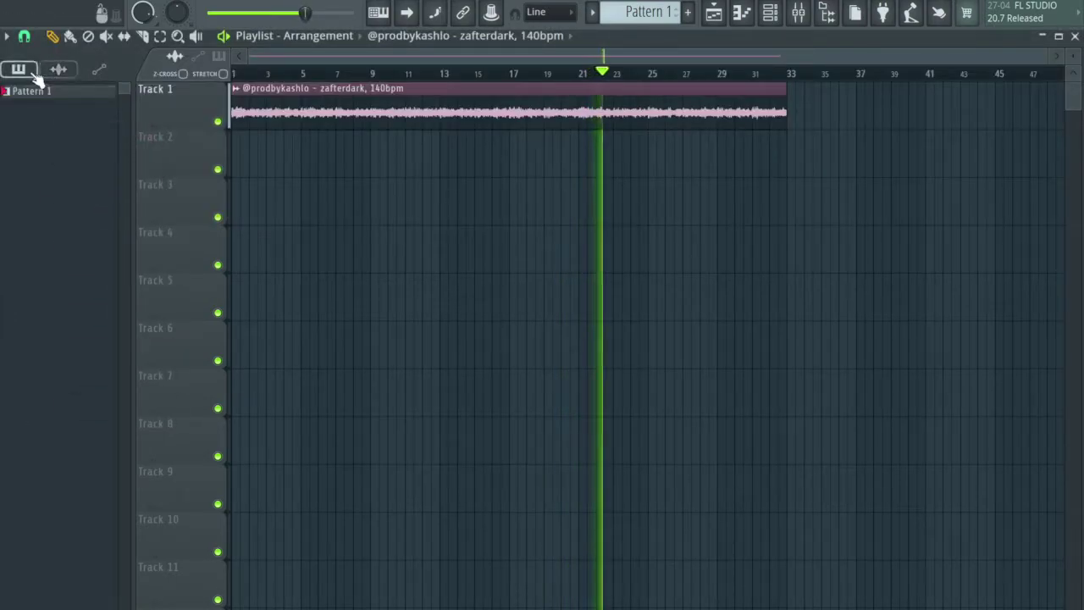
click(38, 91)
drag(38, 90, 279, 163)
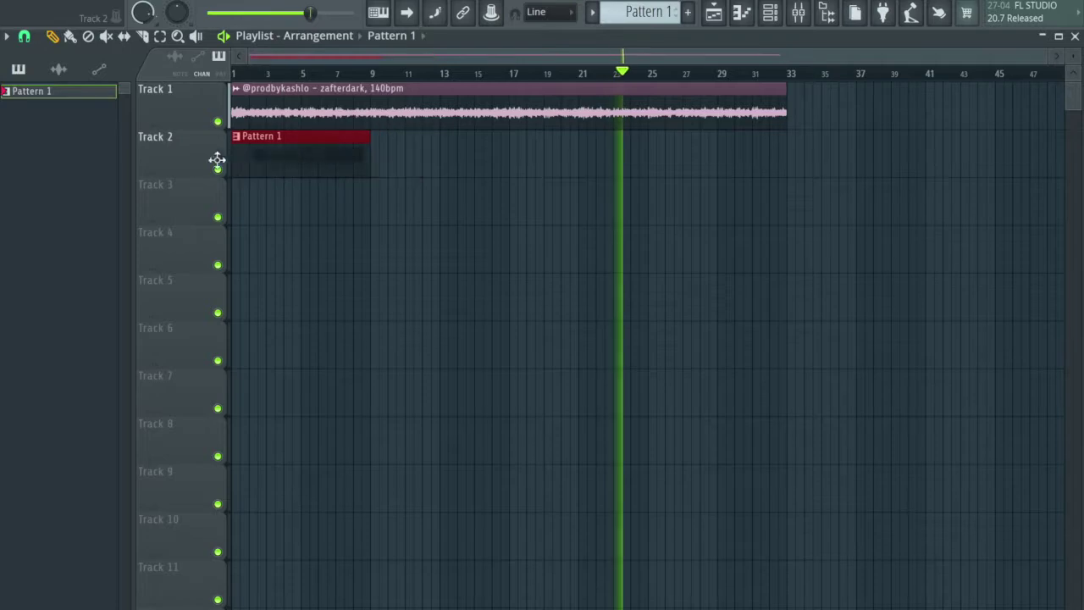
key(ctrl+b)
key(ctrl+b)
key(ctrl+b)
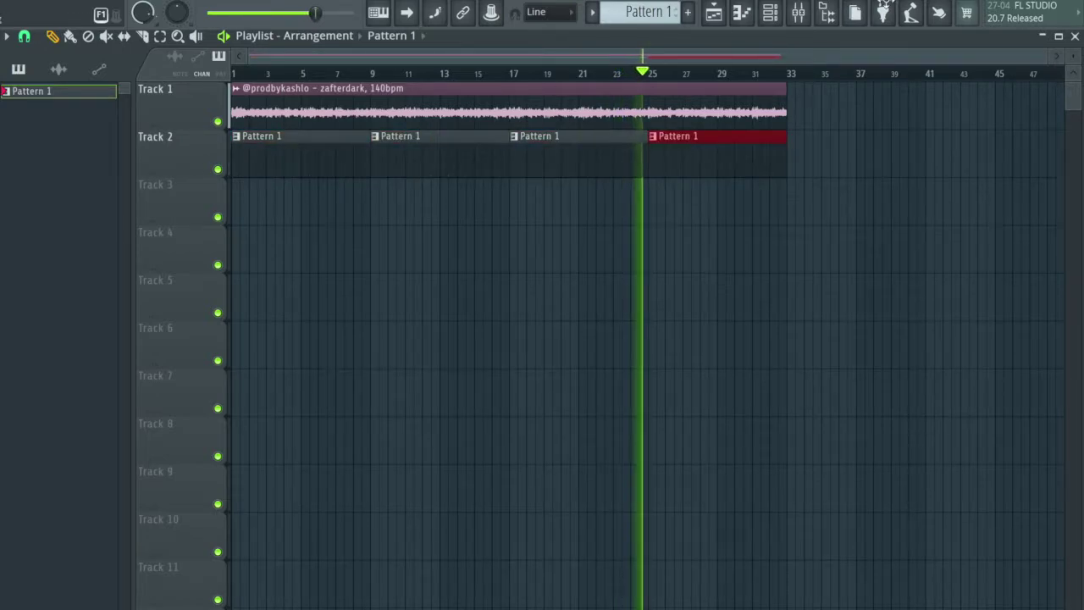
Replace the Hat channel's sample with the HIT HAT [ ONE CALL ] sound and fill every second step with a hit.
click(770, 13)
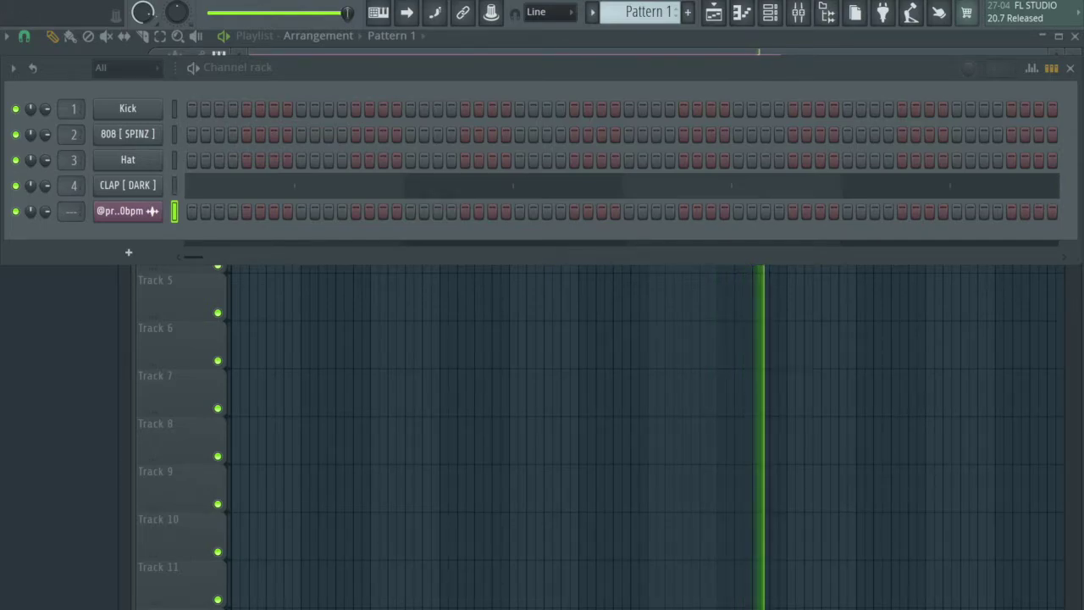
drag(141, 201, 122, 165)
right_click(122, 165)
click(343, 216)
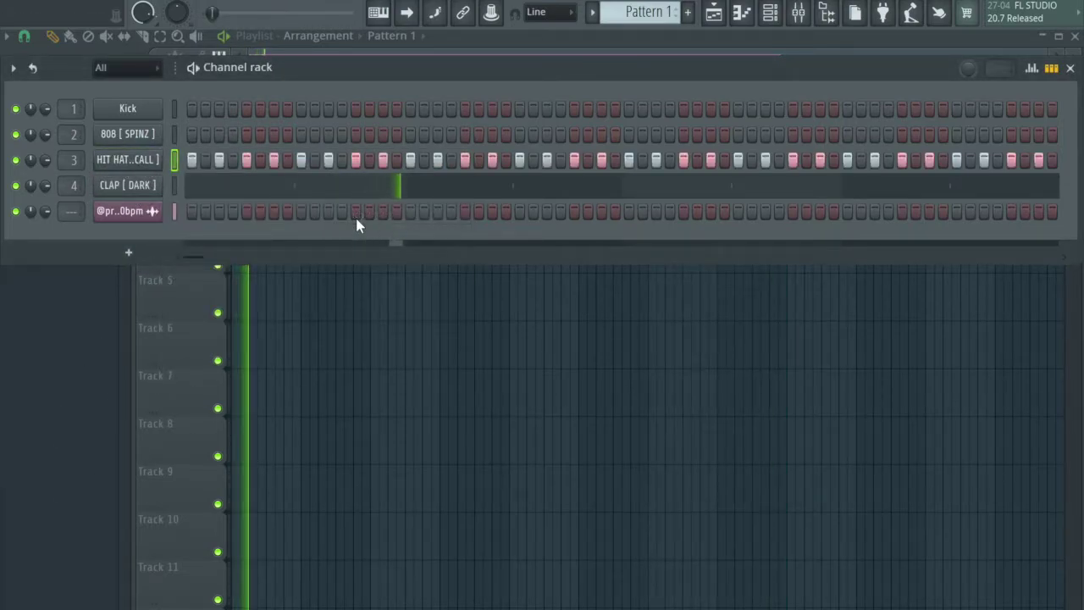
key(XF86AudioRaiseVolume)
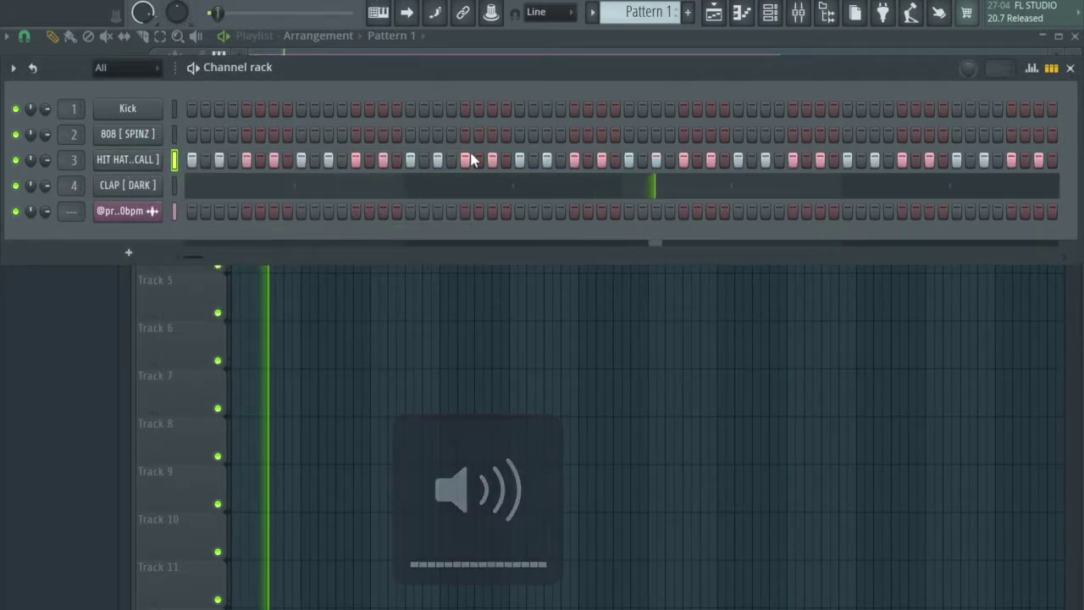
Add 808 [ SPINZ ] hits on steps 1, 7 and 23 and repeat the two-bar pattern through bar 8.
click(192, 134)
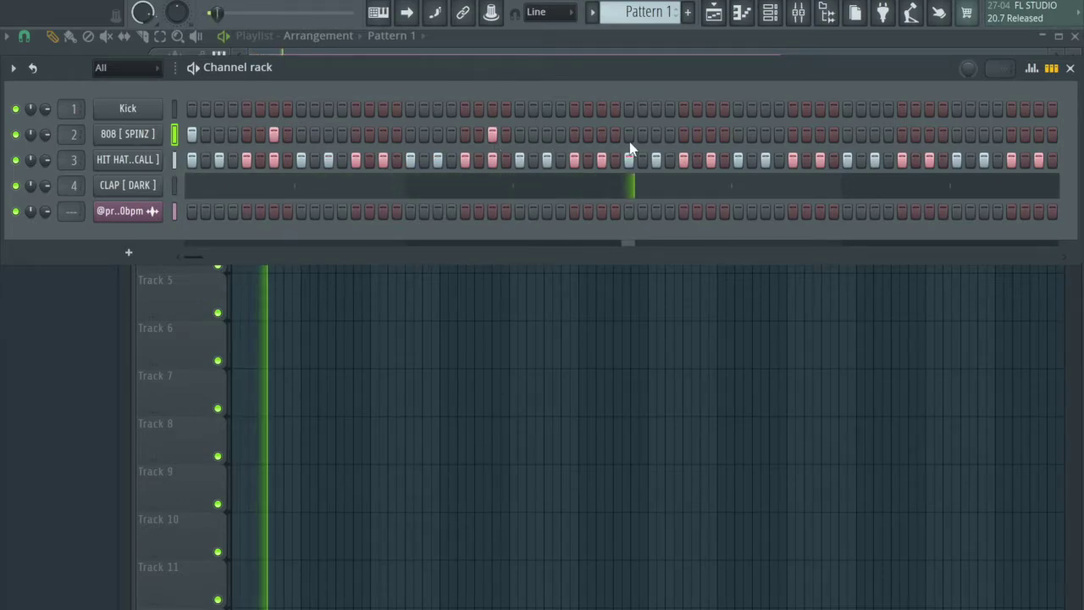
click(756, 15)
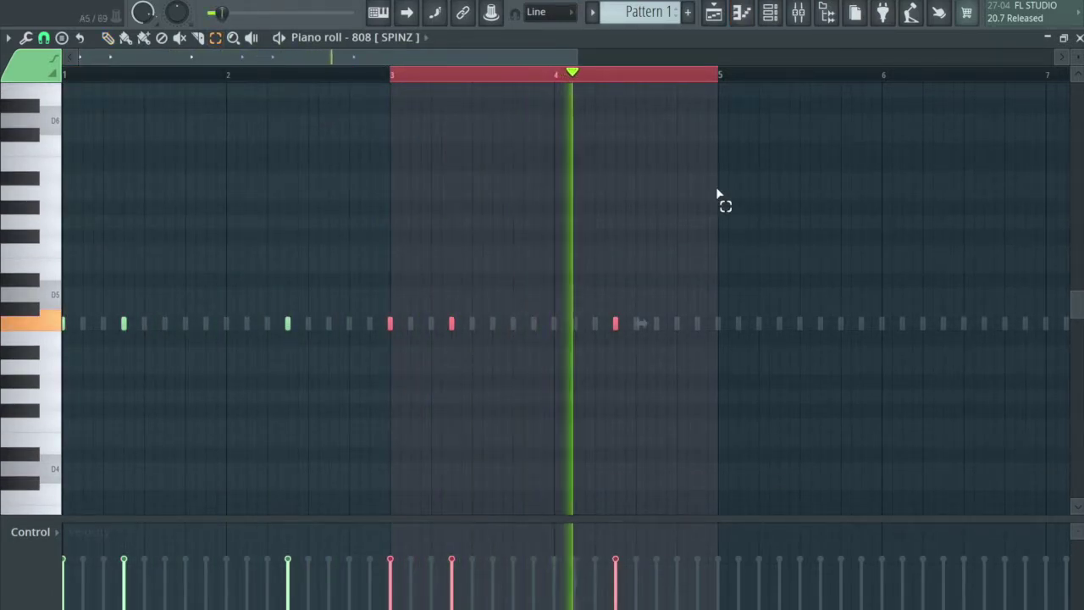
scroll(719, 194, down, 3)
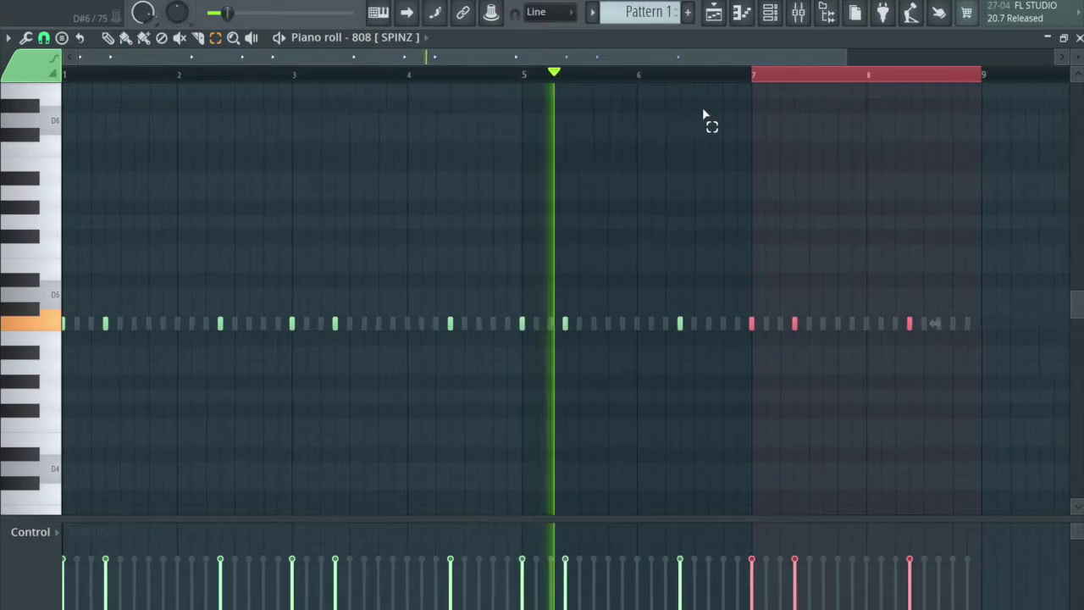
scroll(703, 114, down, 1)
click(750, 95)
scroll(315, 442, down, 3)
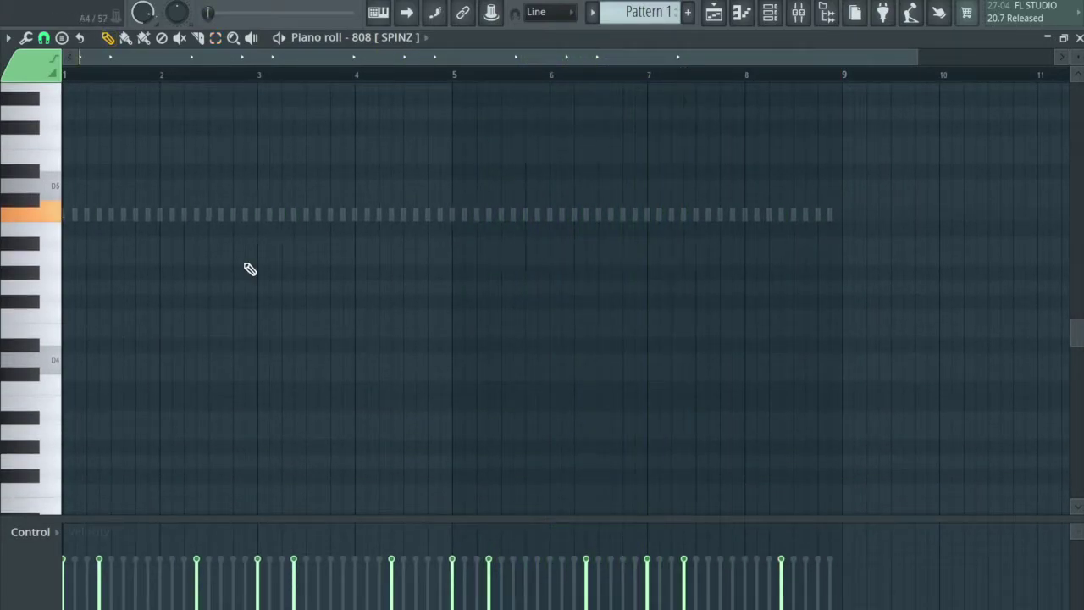
Raise the 808 hits in bars 2 and 4 by one semitone.
scroll(240, 266, up, 6)
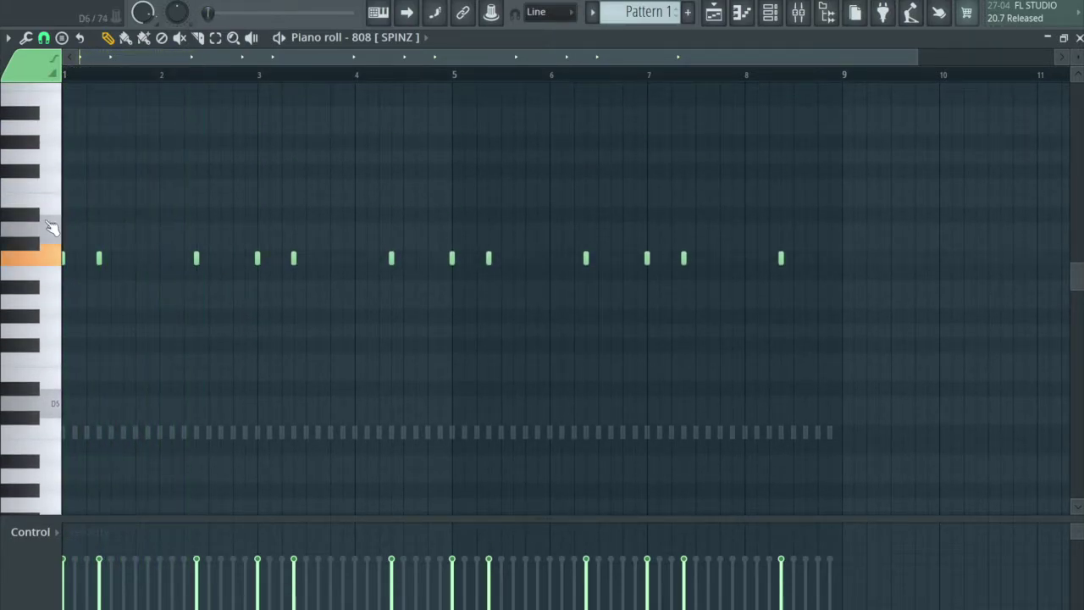
drag(188, 251, 218, 269)
key(shift+Up)
click(314, 199)
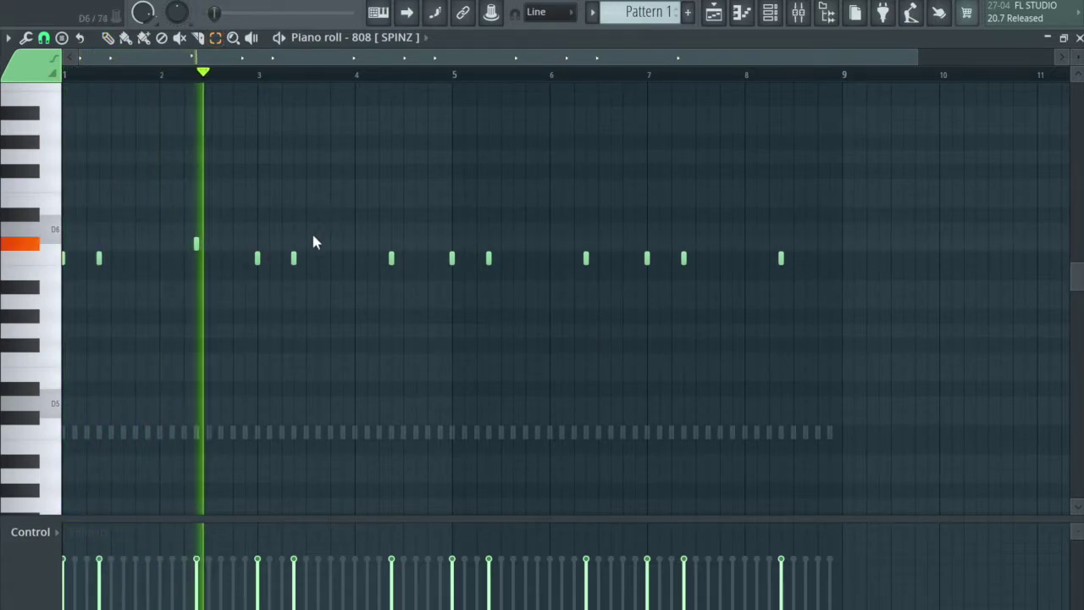
drag(378, 255, 432, 261)
key(shift+Up)
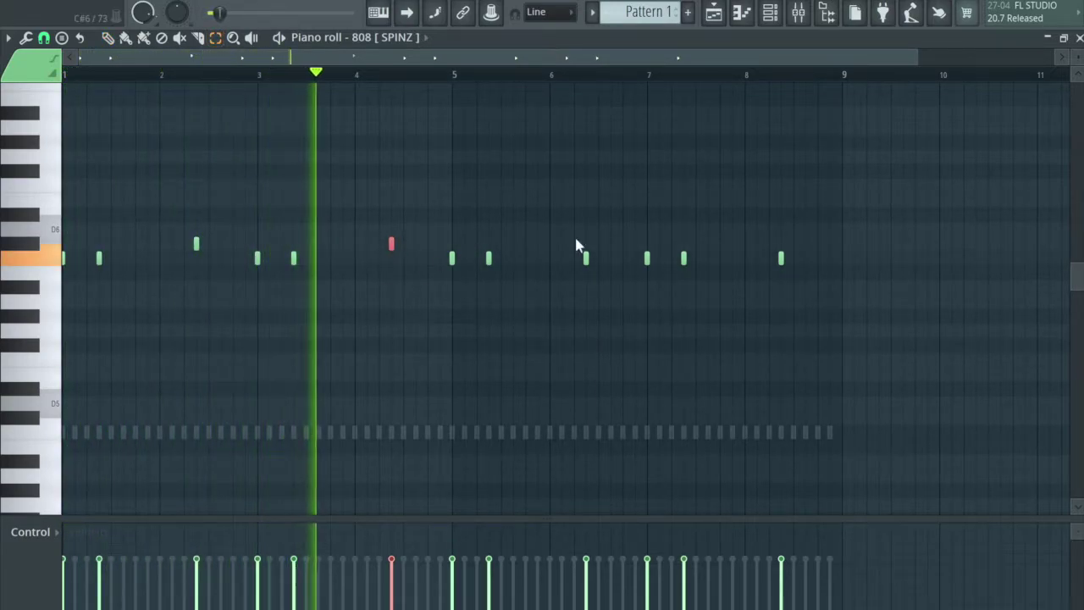
Transpose all the 808 notes up one octave and lower them by one semitone.
click(578, 246)
key(ctrl+Up)
scroll(580, 251, up, 4)
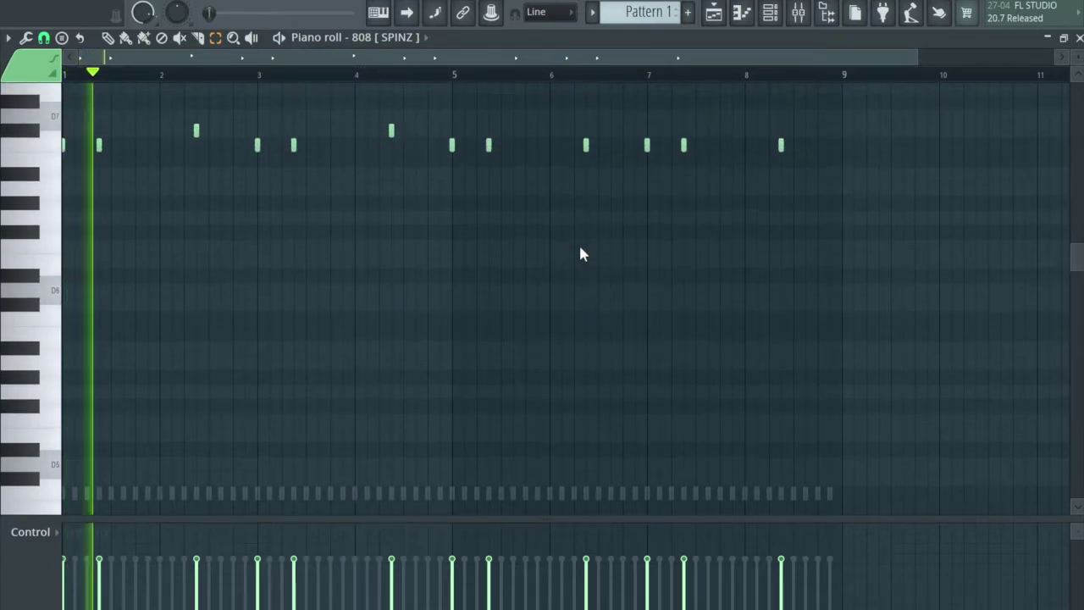
drag(186, 141, 206, 162)
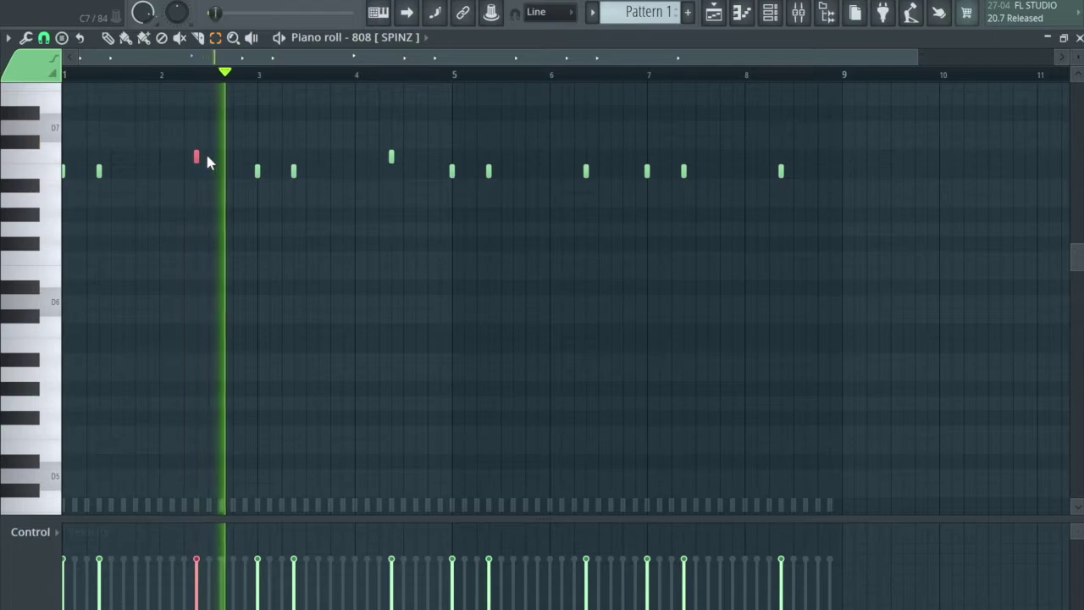
Raise the 808 hits in bars 6 and 8 by one semitone to match the earlier bars.
click(614, 185)
drag(576, 160, 620, 189)
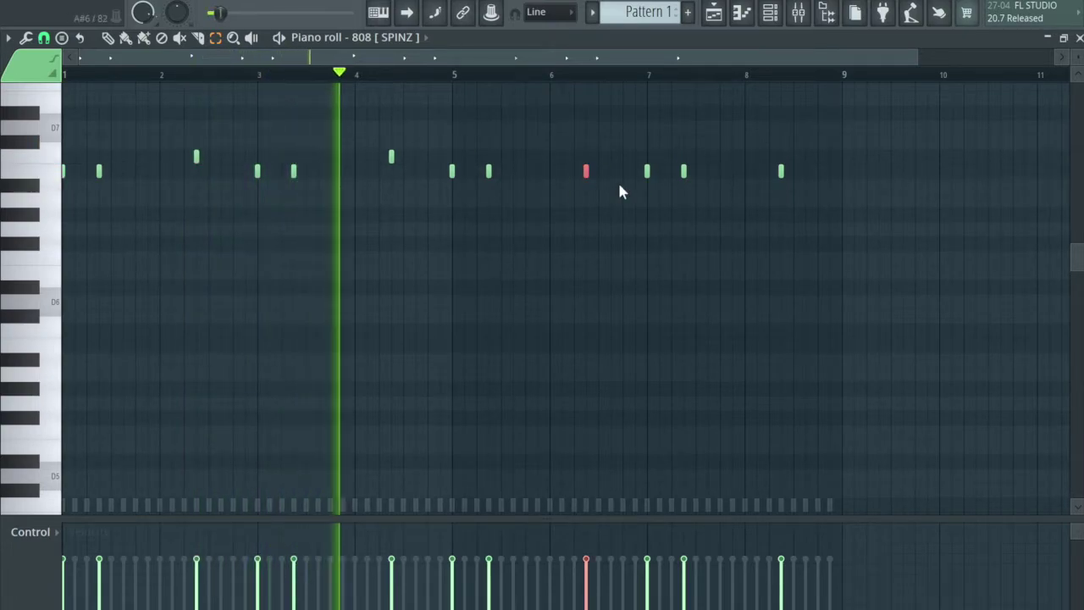
key(Up)
click(742, 164)
drag(742, 164, 804, 176)
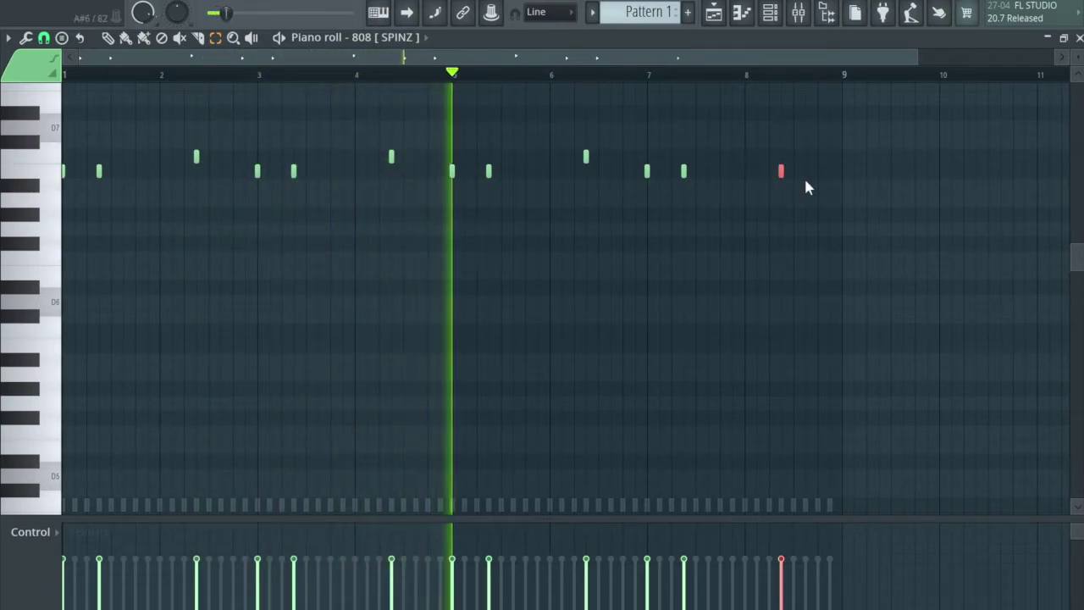
key(Up)
click(828, 175)
Transpose all the 808 notes down two octaves.
key(ctrl+Down)
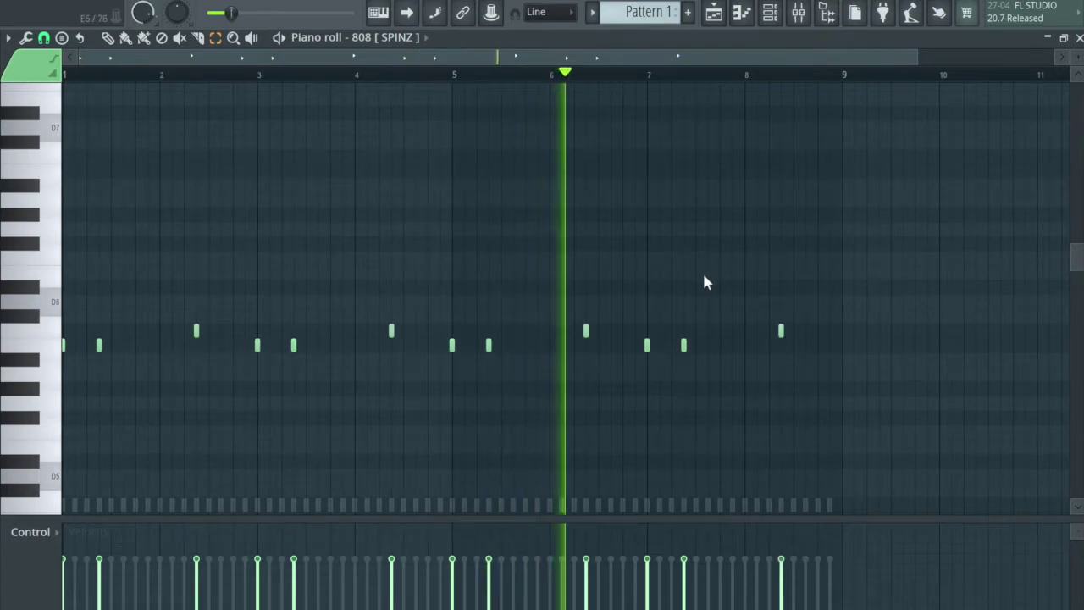
key(ctrl+Down)
scroll(707, 283, down, 3)
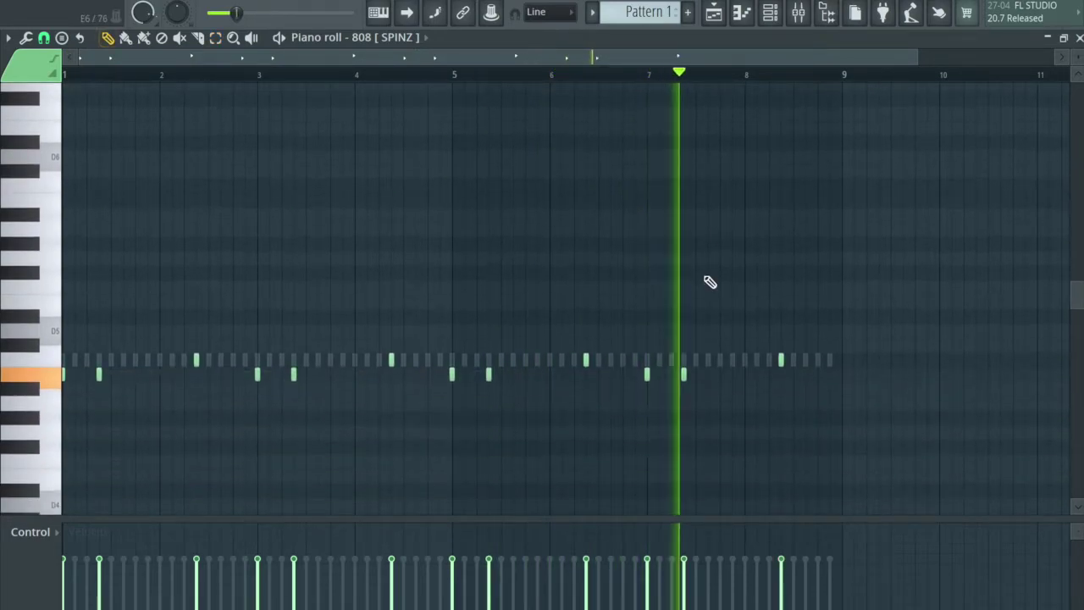
Replace the Kick channel's sample with KICK [ RACK ] and copy the 808 [ SPINZ ] note pattern into it.
click(770, 12)
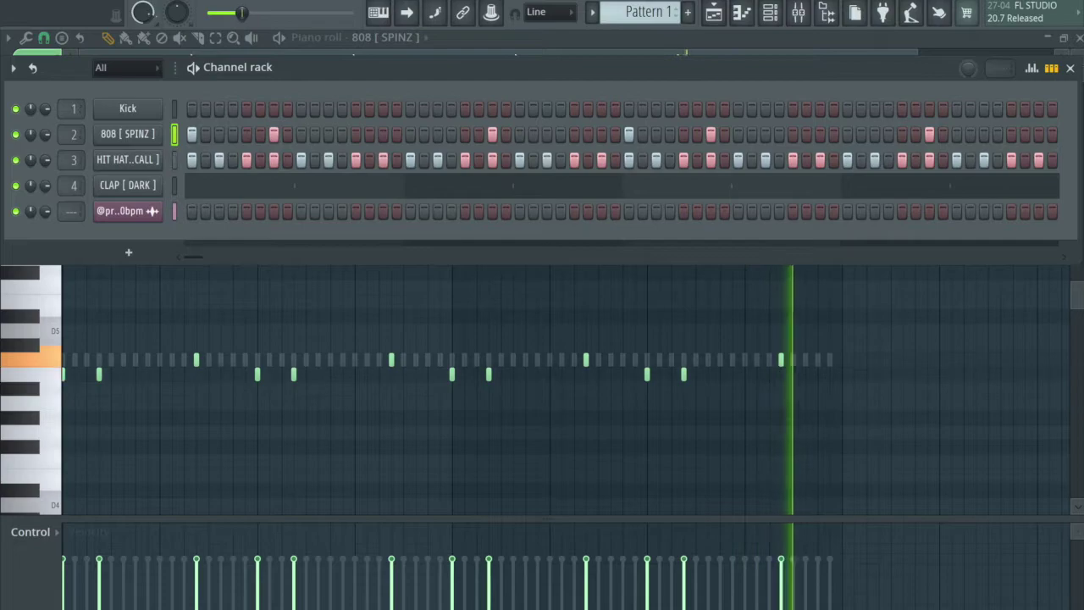
drag(165, 252, 138, 116)
right_click(138, 116)
click(341, 125)
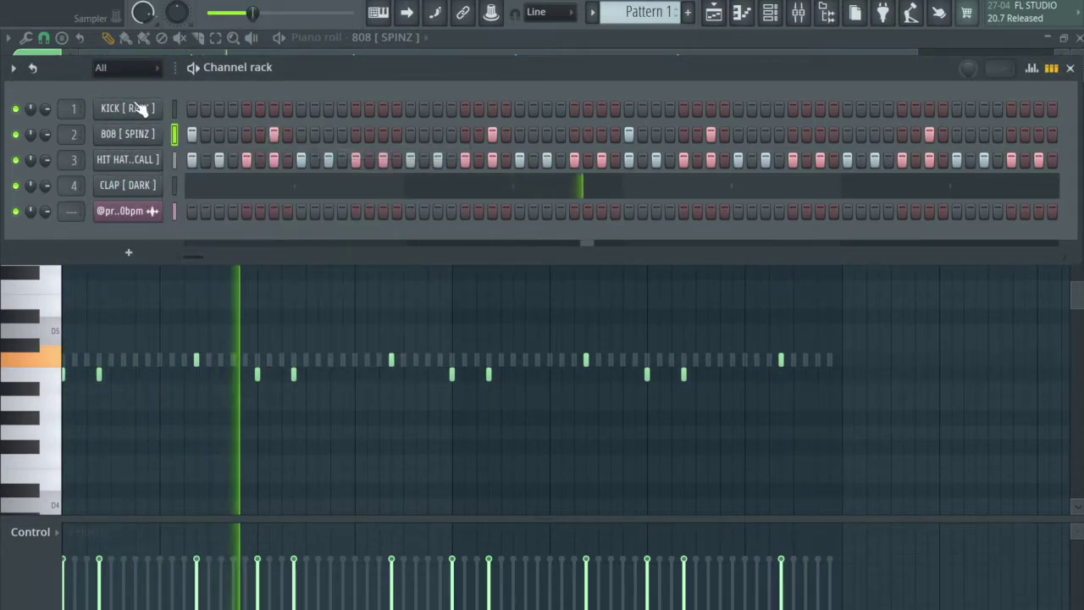
right_click(129, 113)
click(342, 141)
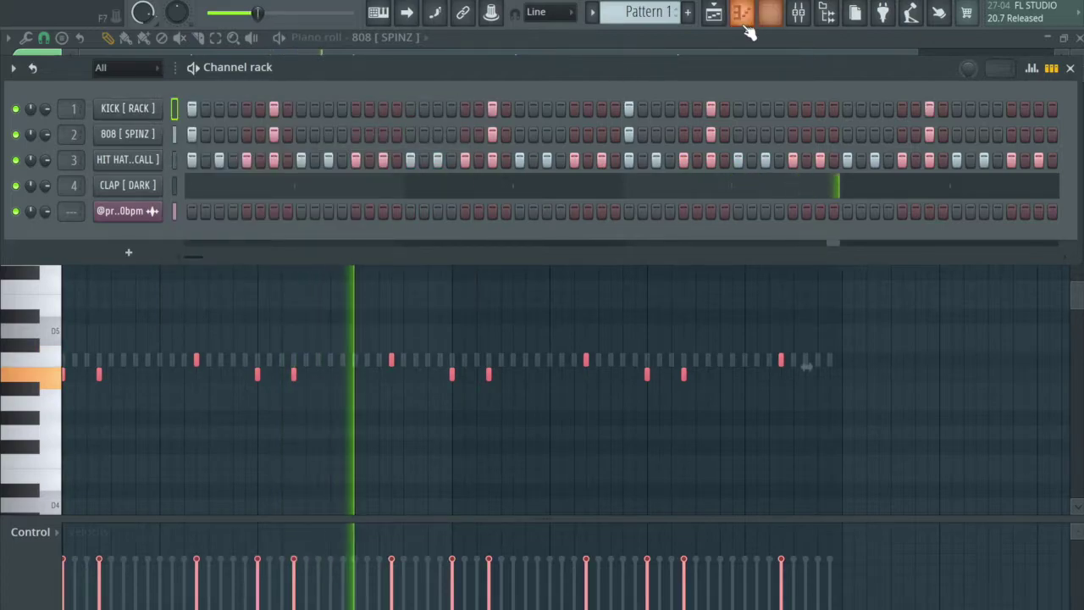
Bring all the kick notes to the single pitch C5 with the piano roll's limiter / transposer.
click(746, 24)
key(alt+k)
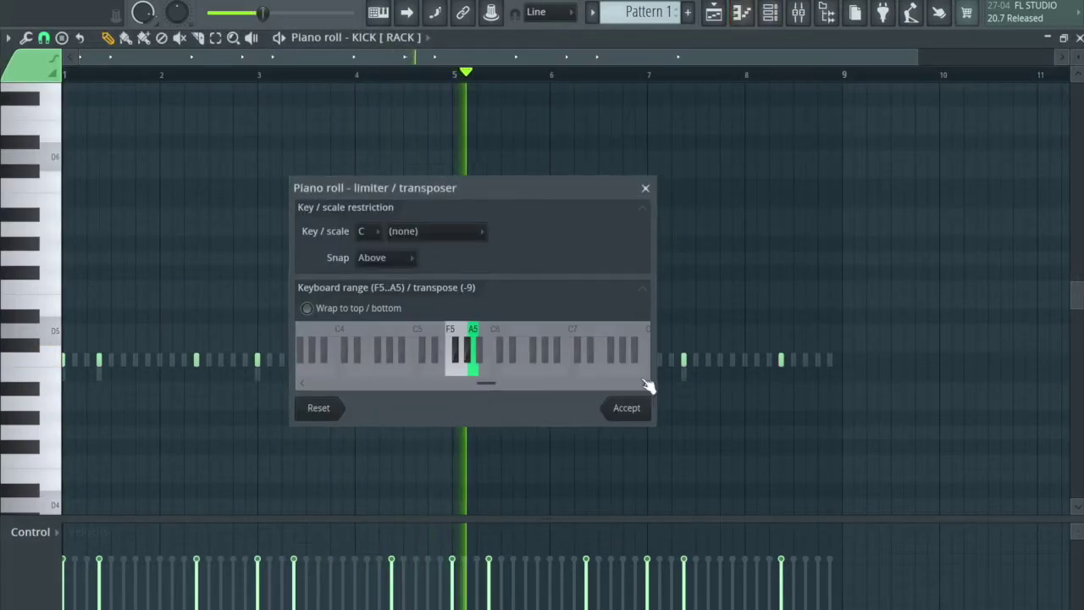
click(637, 407)
Delete the last hi-hat notes in bar 8 and duplicate the preceding notes in their place up to bar 9.
click(770, 12)
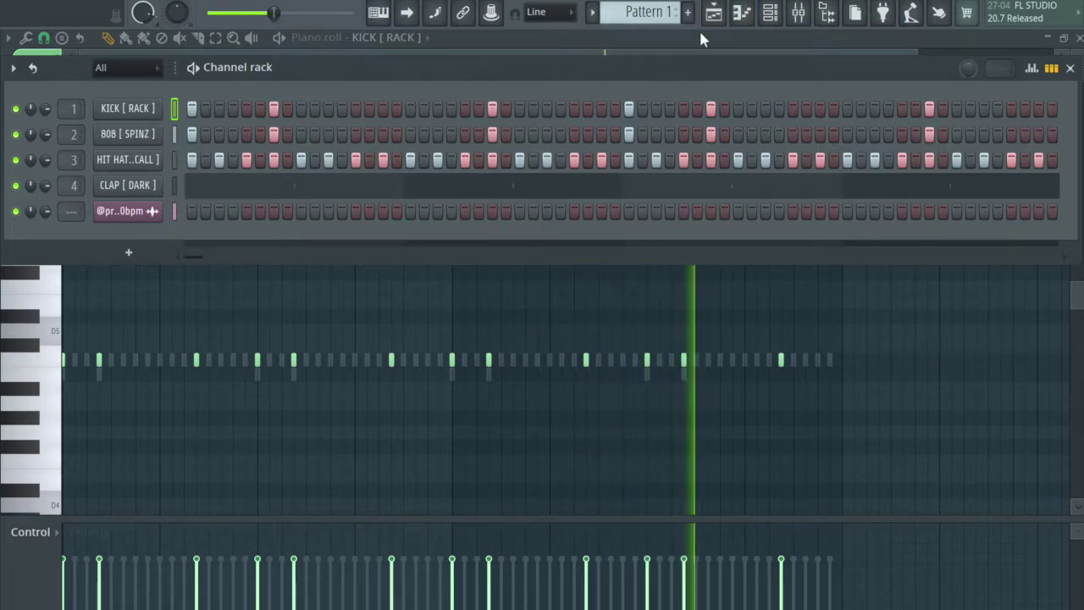
click(714, 12)
click(742, 12)
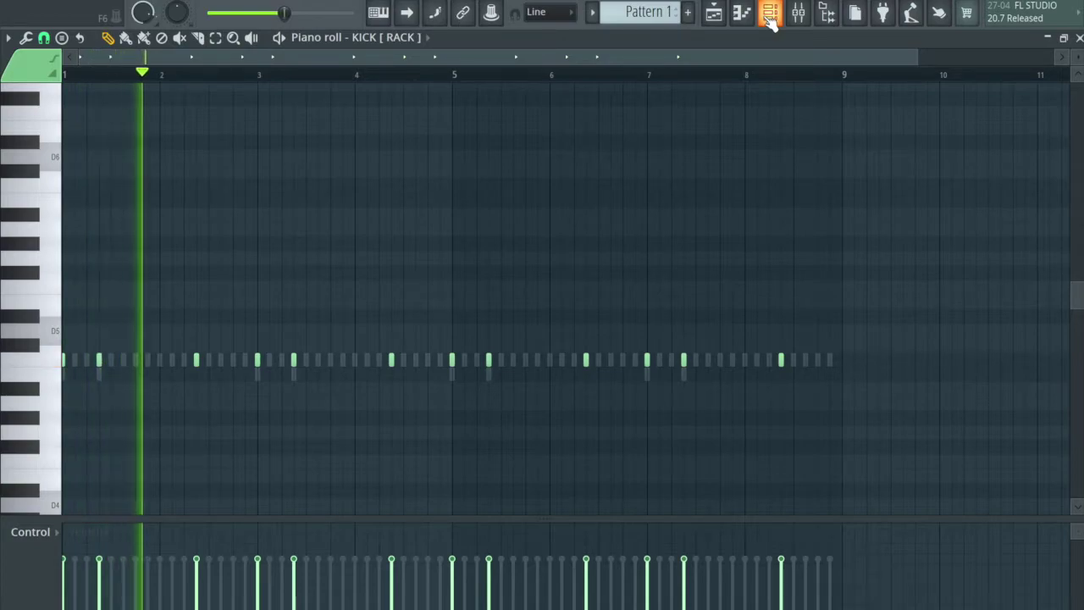
click(770, 15)
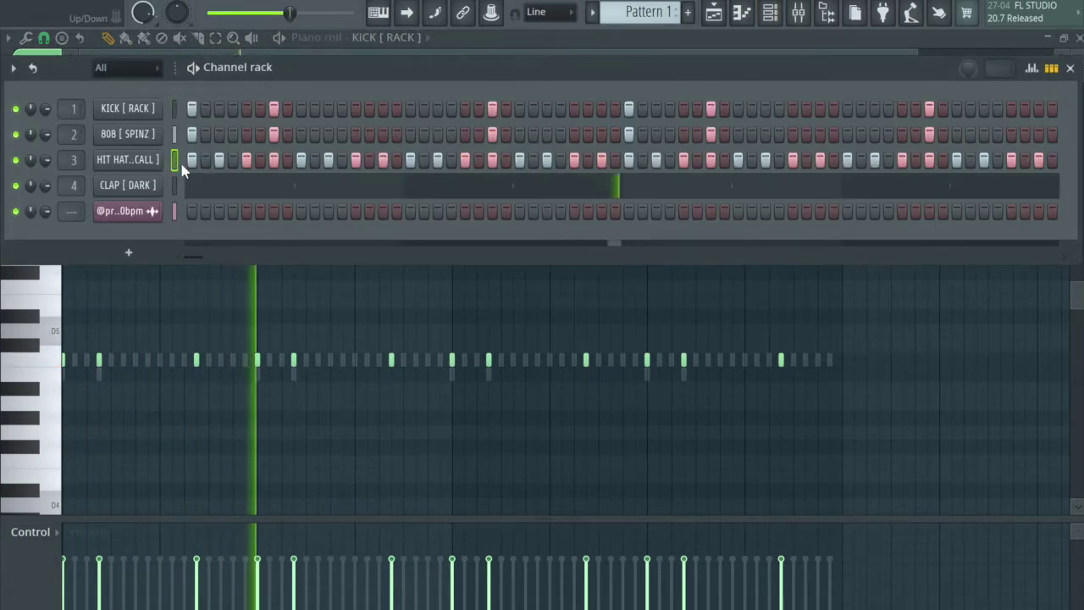
click(742, 12)
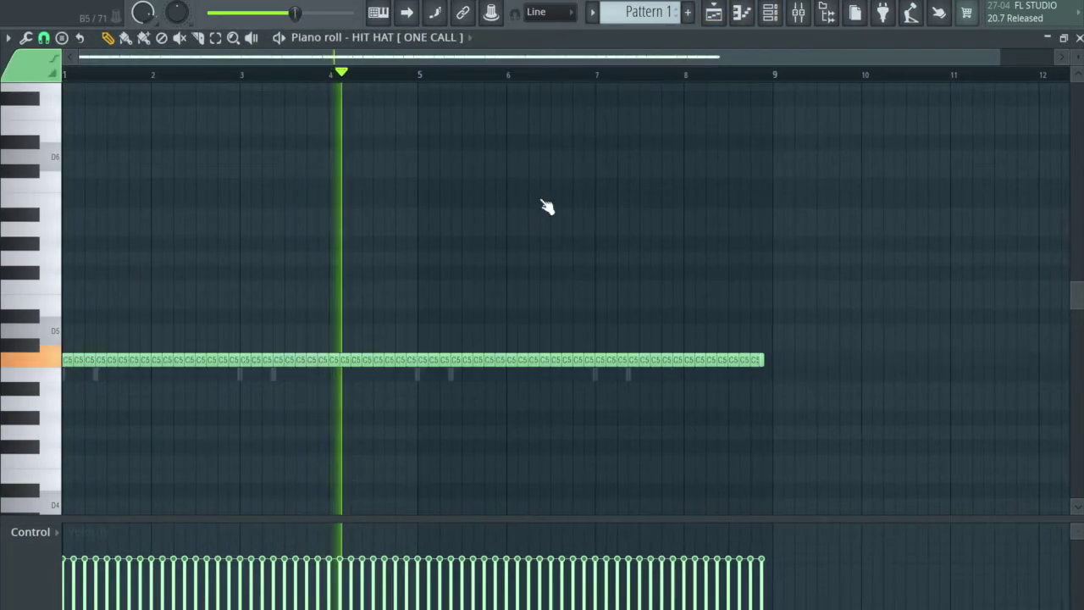
key(e)
drag(704, 375, 820, 368)
key(Delete)
drag(614, 375, 707, 374)
key(ctrl+b)
click(710, 381)
key(d)
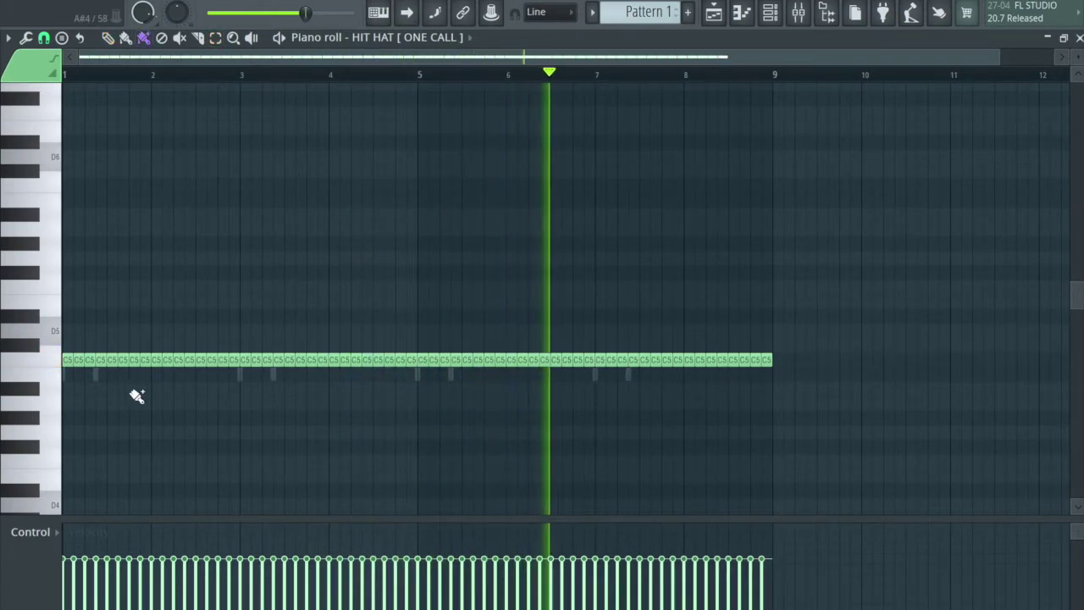
Set the piano roll snap to 1/3 step and paint short hi-hat rolls on A#4 in bar 1 and G#4 in bar 2.
scroll(130, 395, up, 2)
click(43, 38)
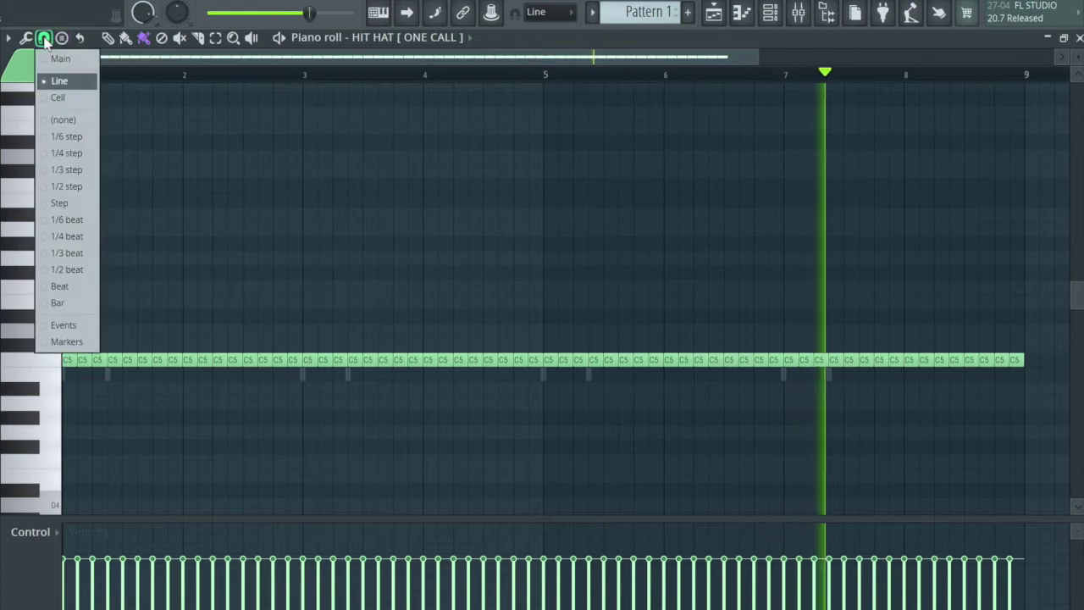
click(81, 168)
scroll(87, 353, up, 2)
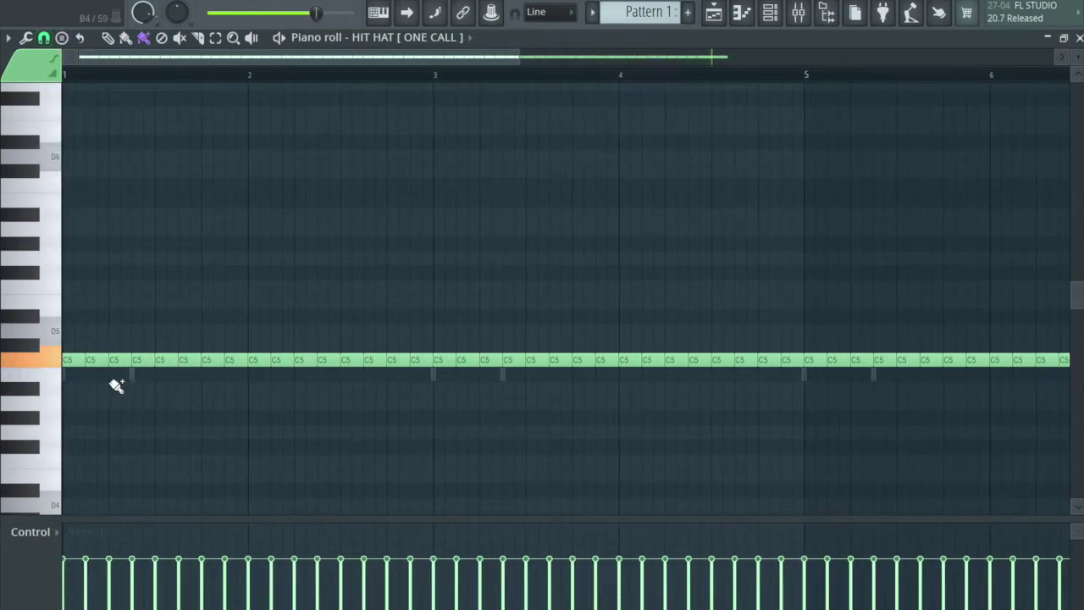
click(100, 387)
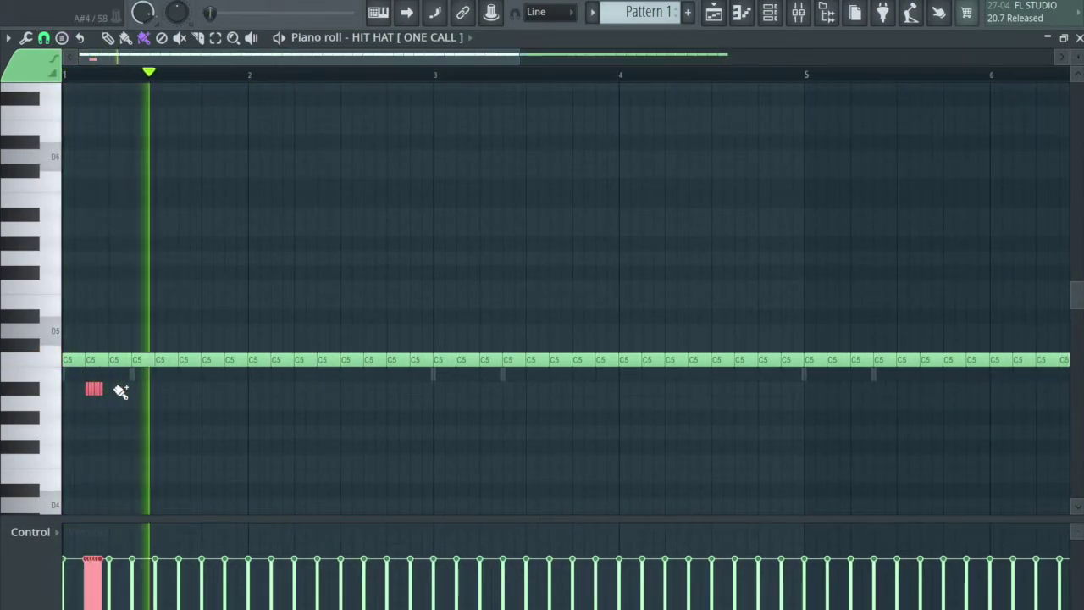
click(345, 417)
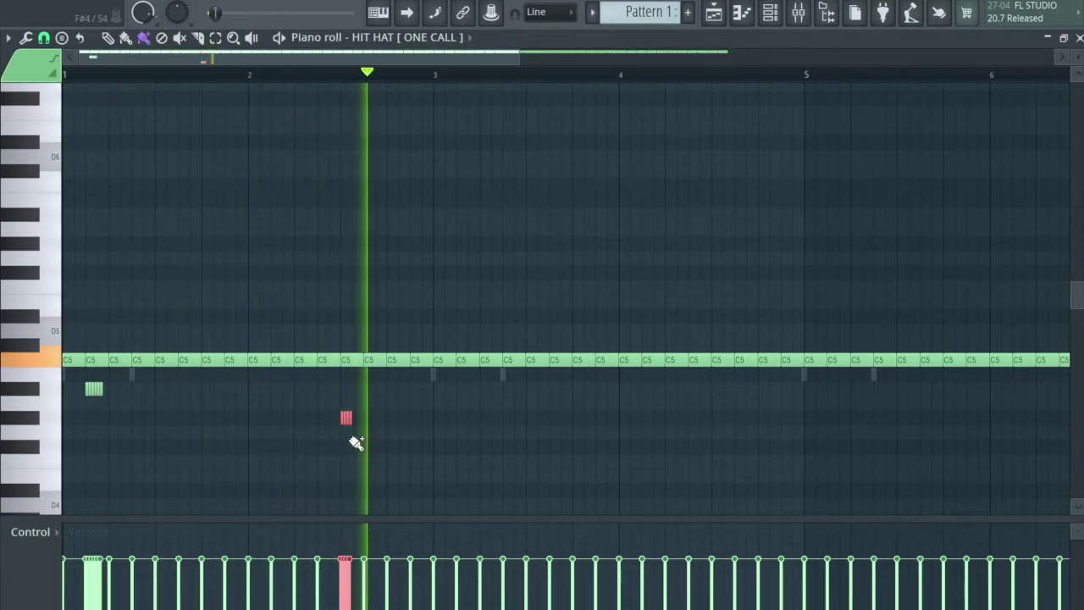
click(507, 389)
drag(501, 392, 485, 391)
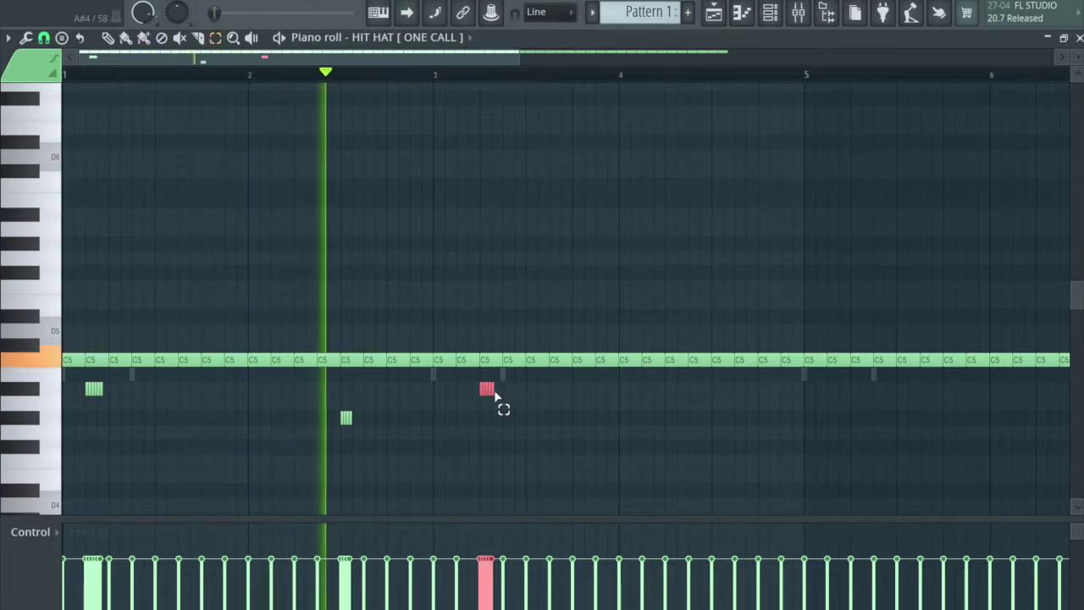
key(ctrl+d)
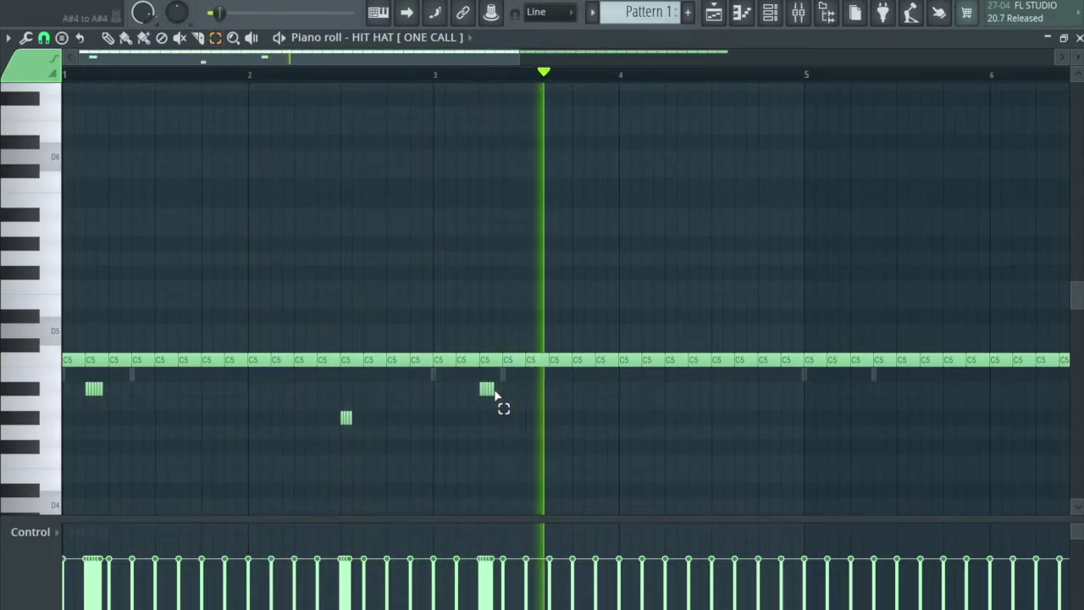
click(487, 389)
key(Delete)
scroll(554, 411, down, 2)
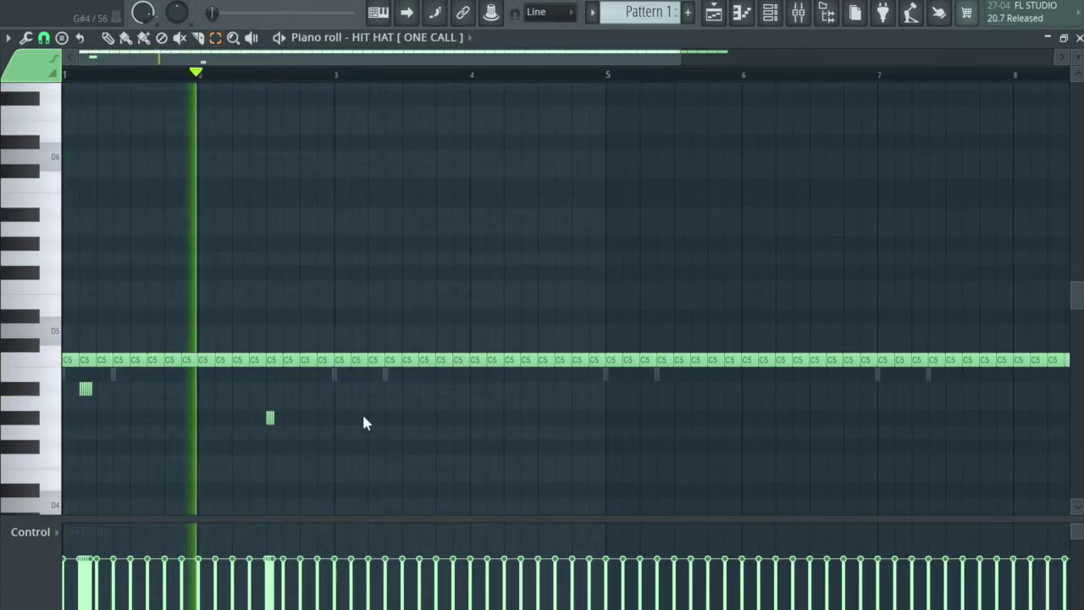
Try additional short hi-hat rolls on A#4 in bars 3 and 4.
key(d)
scroll(362, 418, up, 2)
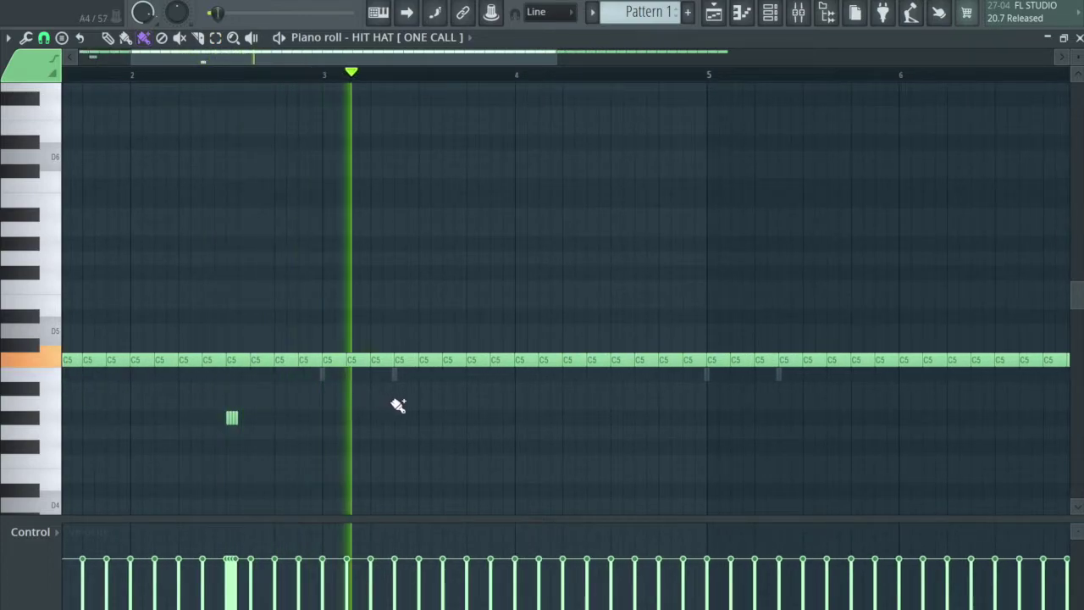
click(409, 392)
key(space)
key(e)
click(414, 394)
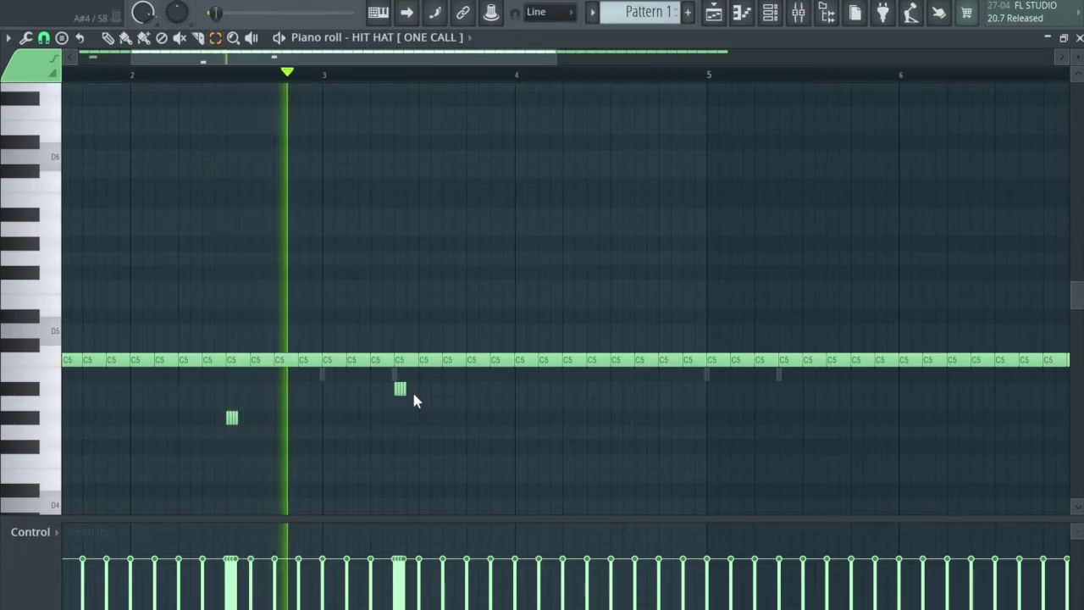
key(d)
scroll(440, 383, down, 2)
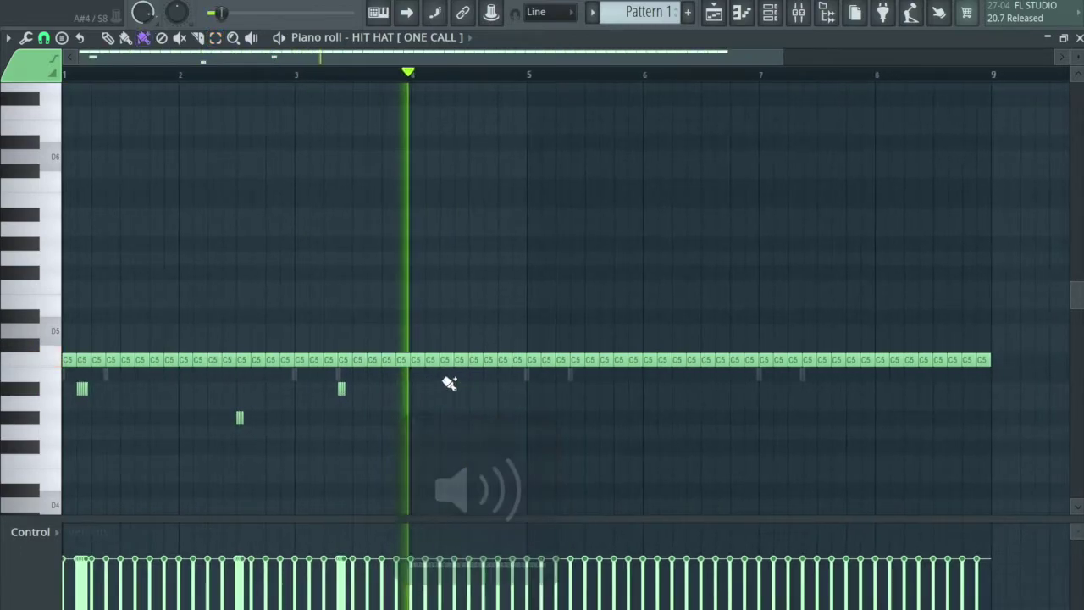
click(496, 390)
key(space)
click(499, 390)
key(e)
Delete all hi-hat notes from bar 3 onward and duplicate the first two bars with their rolls up to bar 9.
drag(295, 361, 1017, 395)
key(Delete)
key(ctrl+b)
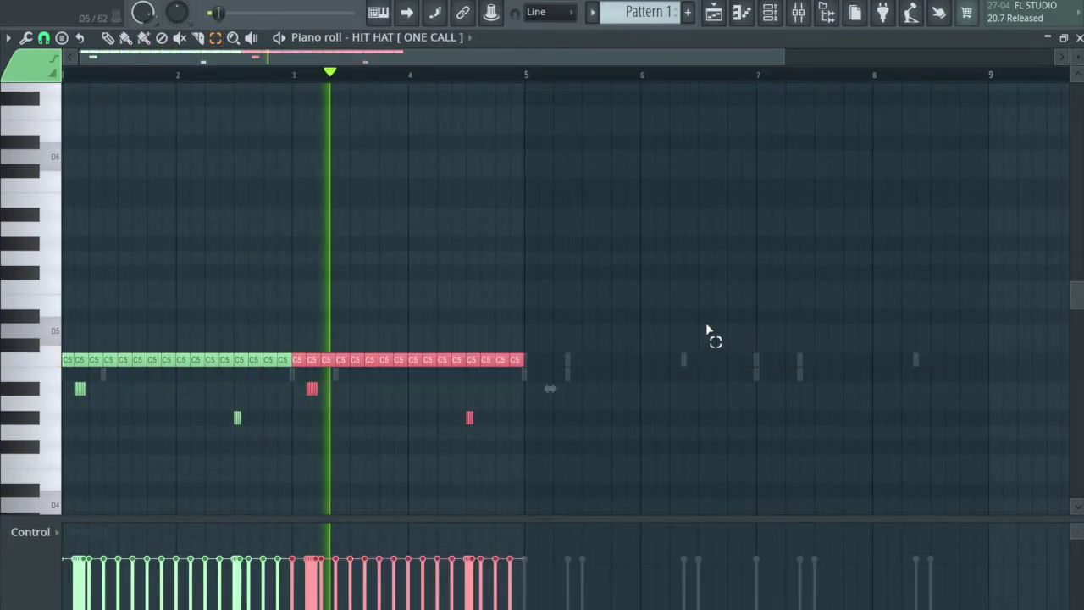
key(ctrl+b)
scroll(675, 293, down, 1)
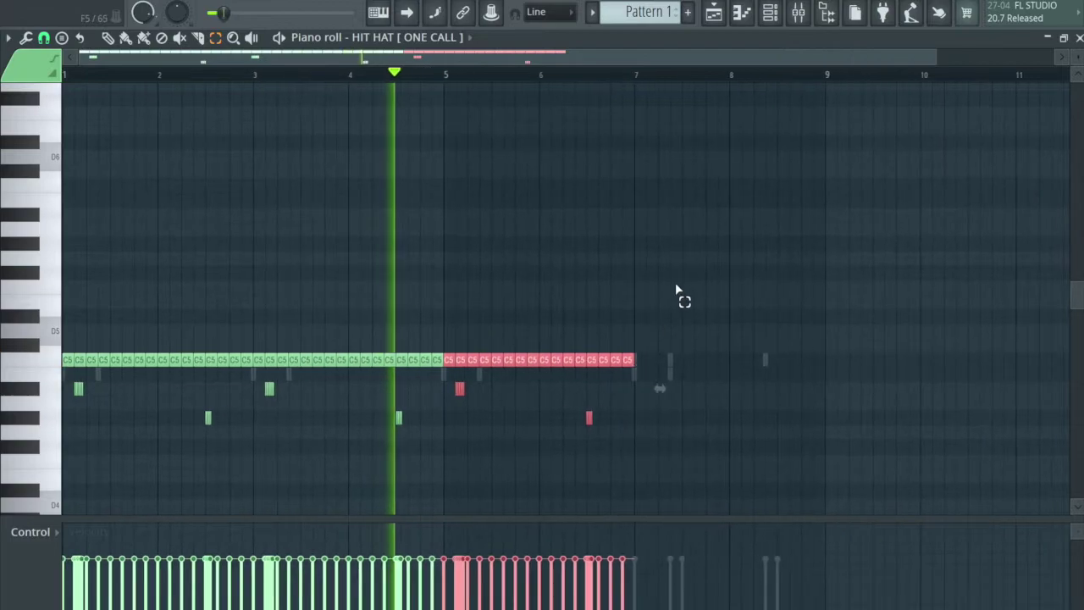
key(ctrl+b)
key(ctrl+d)
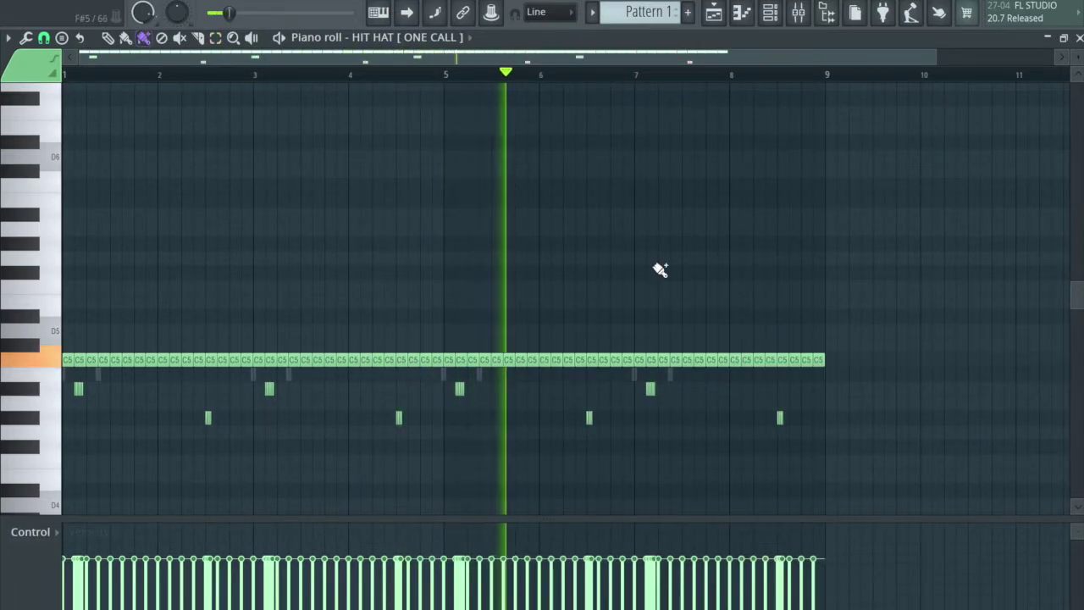
scroll(660, 269, down, 2)
Try reversed polarity on the KICK [ RACK ] sample while the pattern plays.
key(F6)
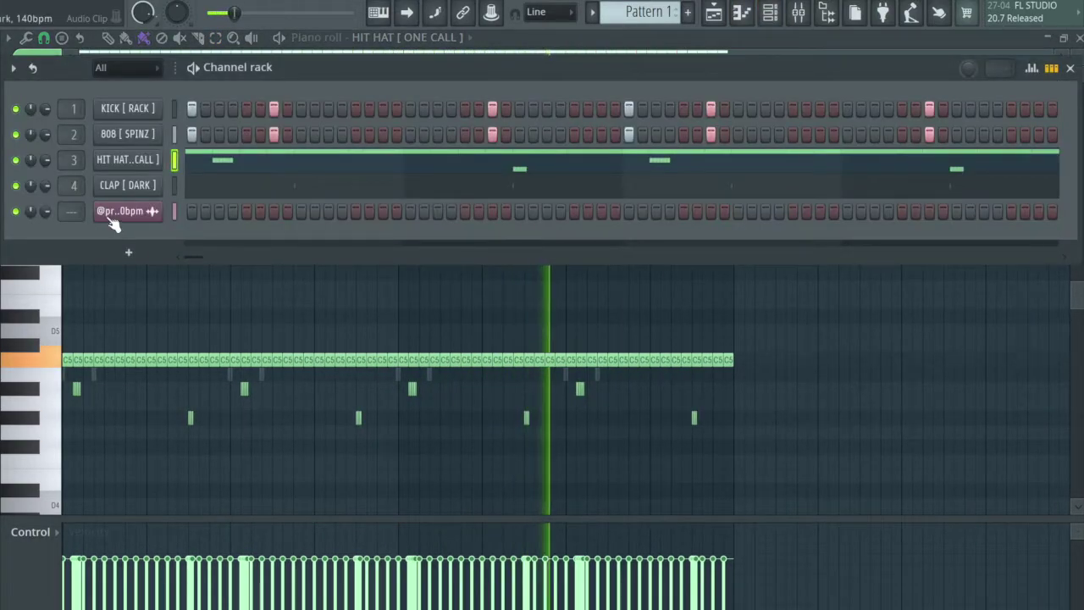
click(136, 112)
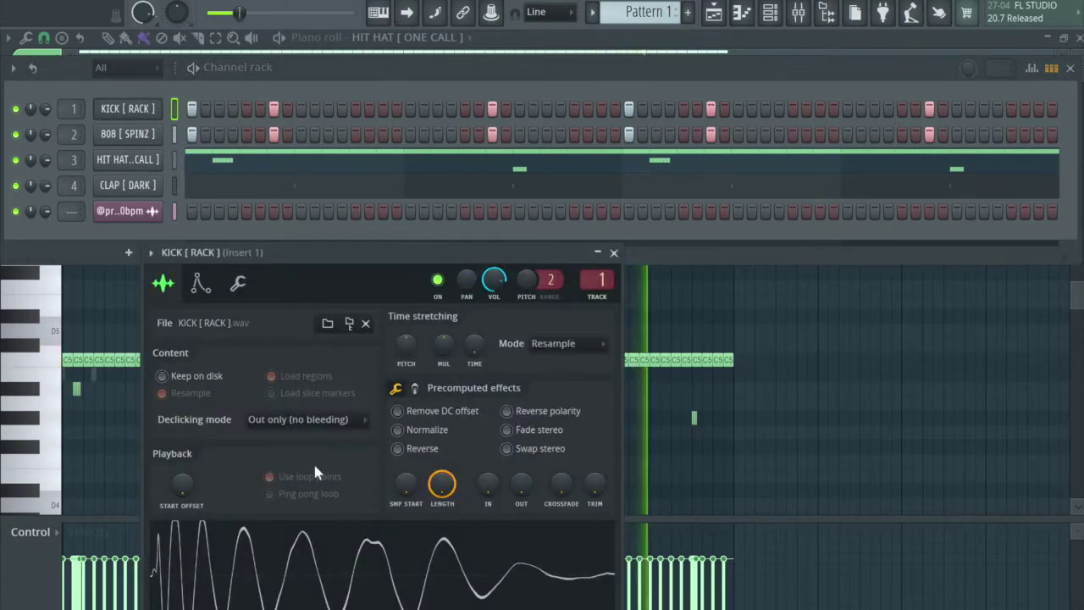
click(508, 410)
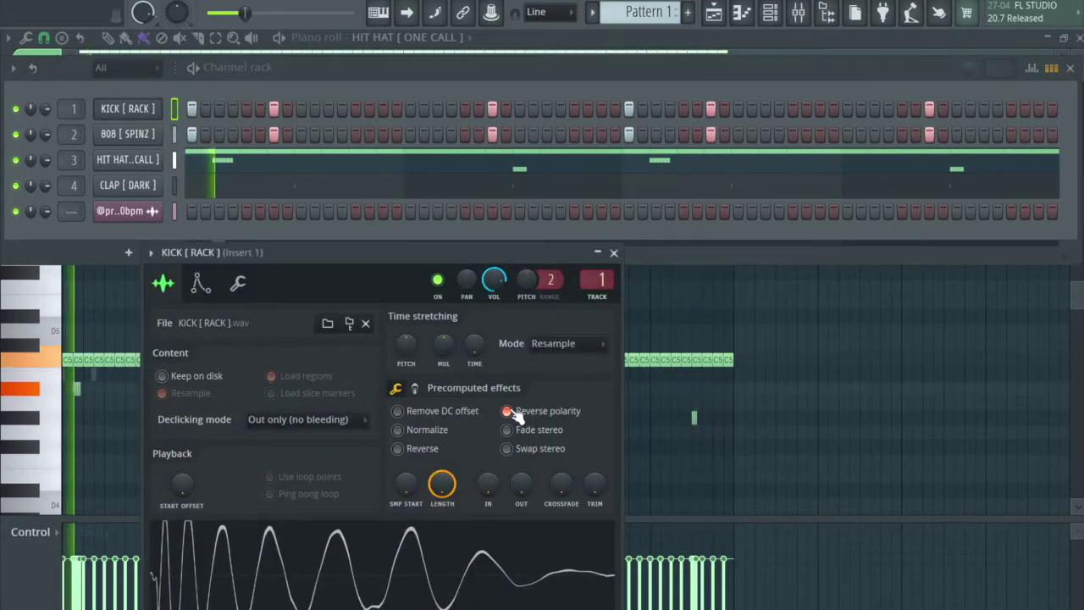
click(515, 413)
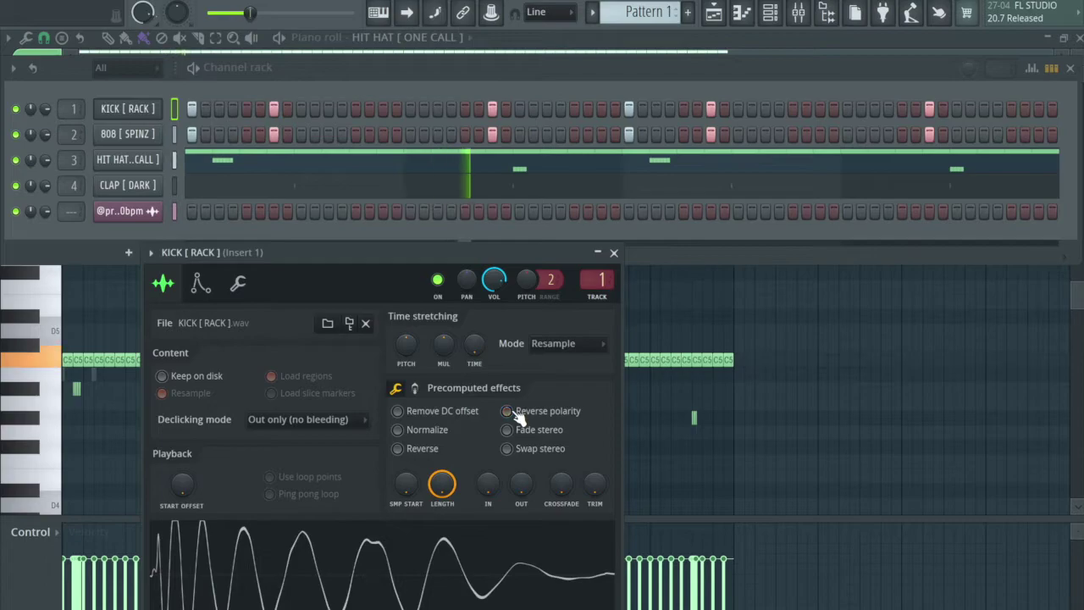
click(614, 253)
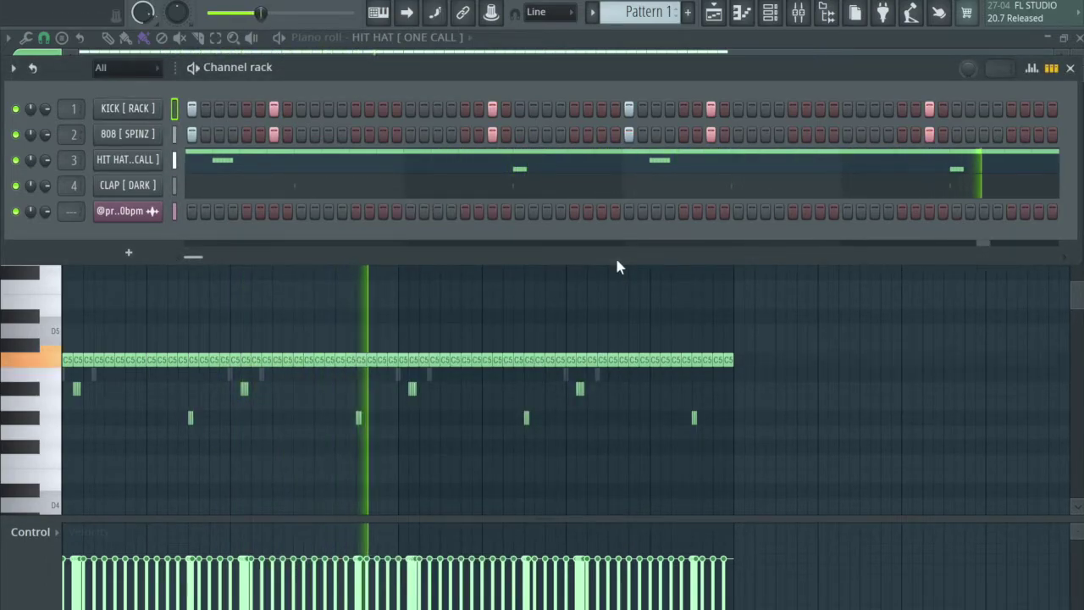
Show the playlist and delete the first Pattern 1 clip on Track 2.
click(715, 13)
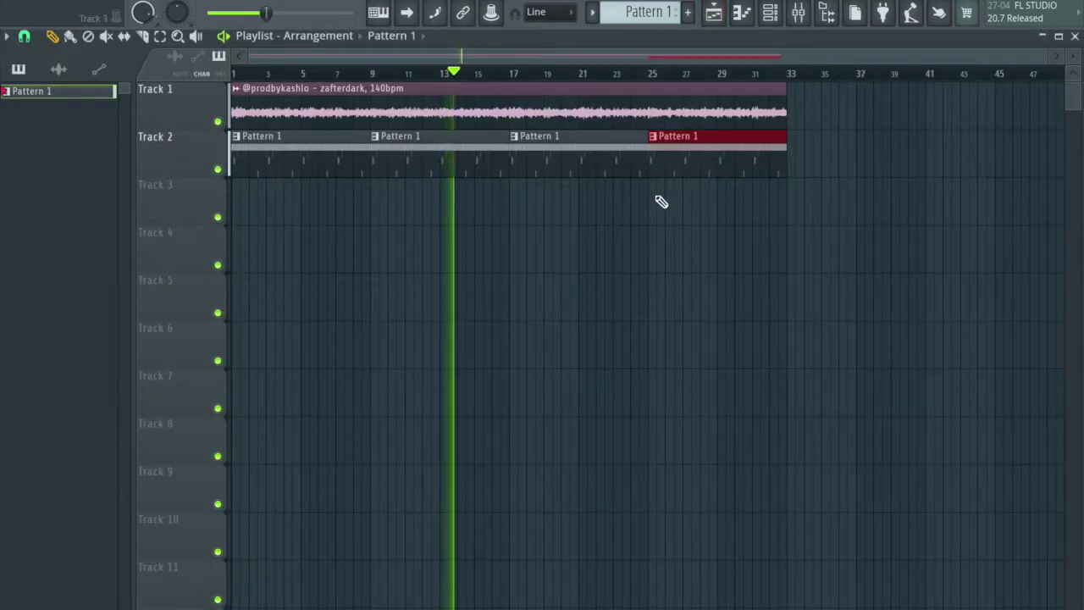
click(568, 242)
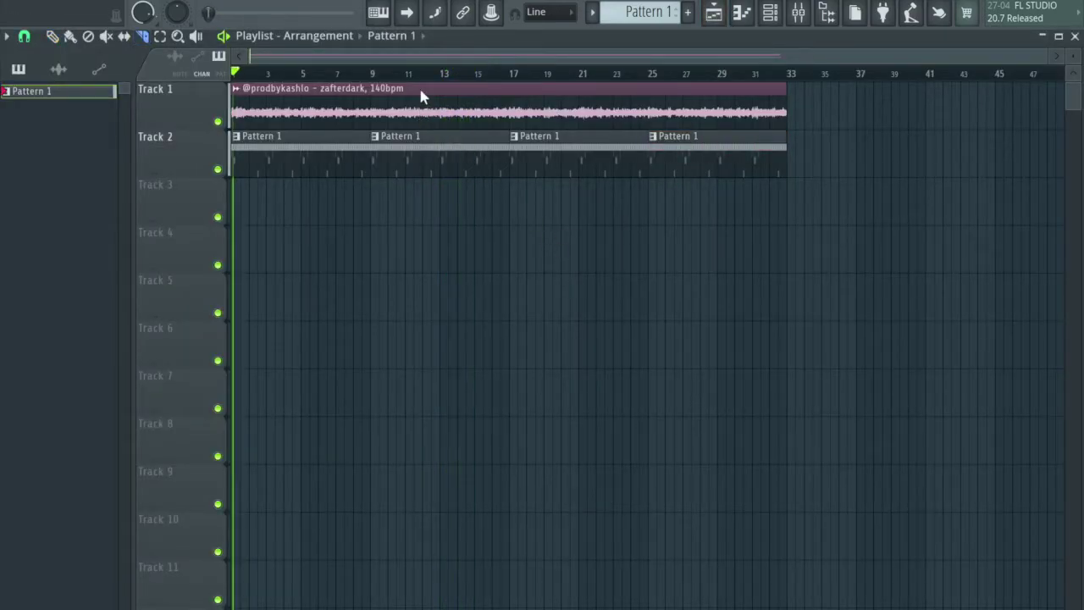
ctrl+click(331, 155)
key(Delete)
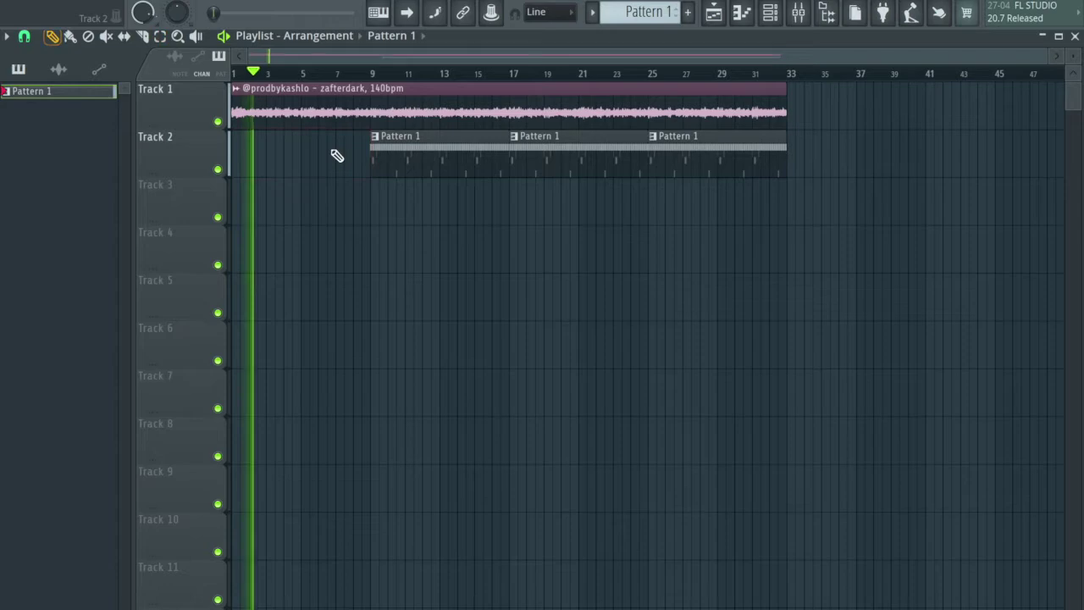
Audition the arrangement from bars 9, 17 and 25, and slice the zafterdark loop on Track 1 at bars 17 and 25.
click(373, 75)
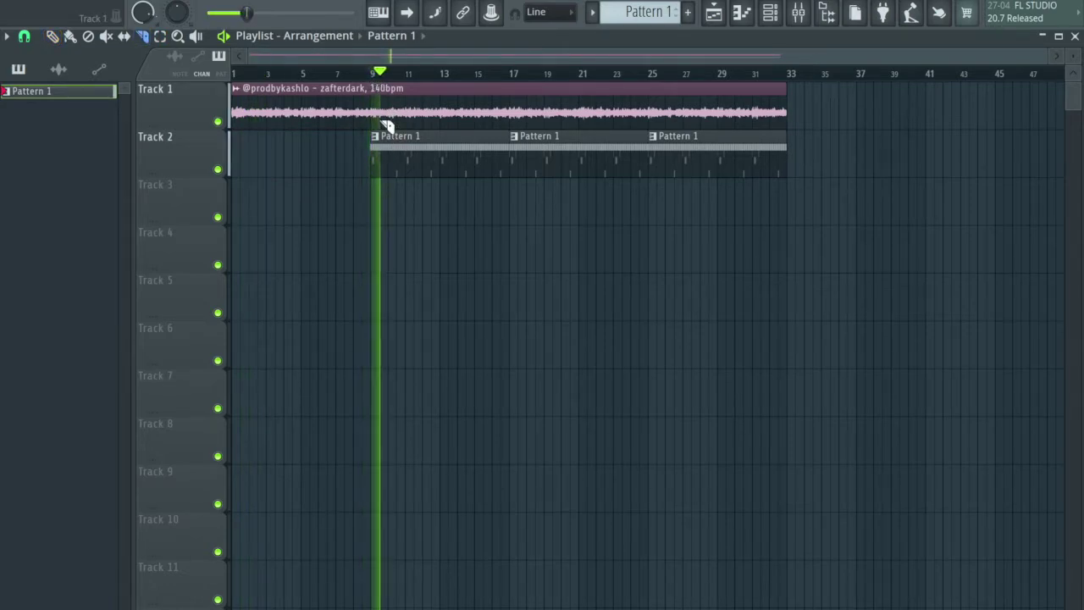
click(509, 70)
click(651, 73)
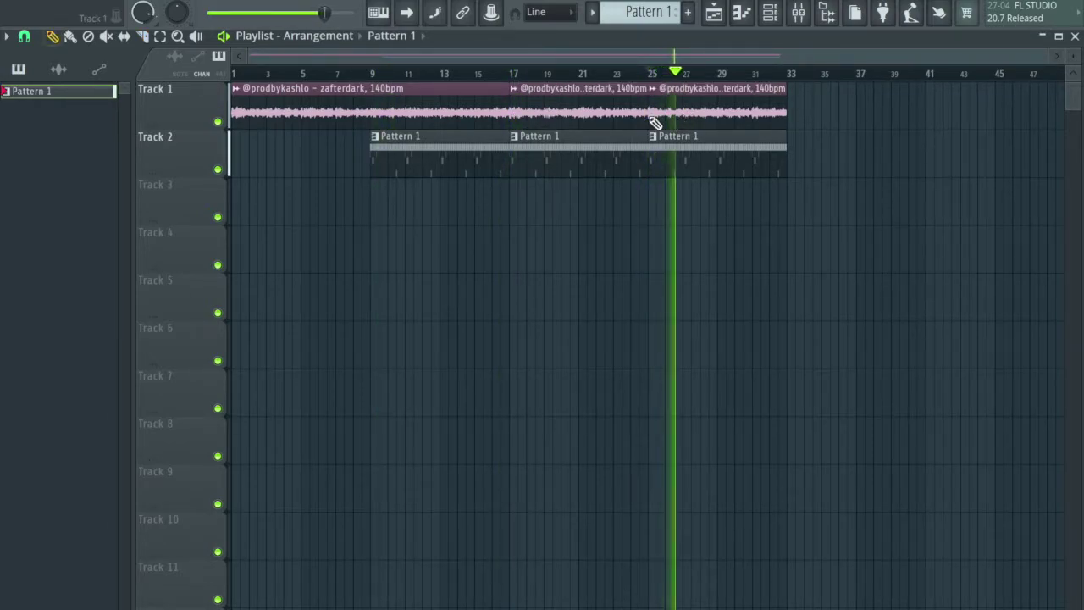
Park the first 16-bar loop clip past bar 33 on Track 2, and bring the bar 17 slice and bar 9 Pattern 1 clip to bar 1.
drag(379, 103, 821, 177)
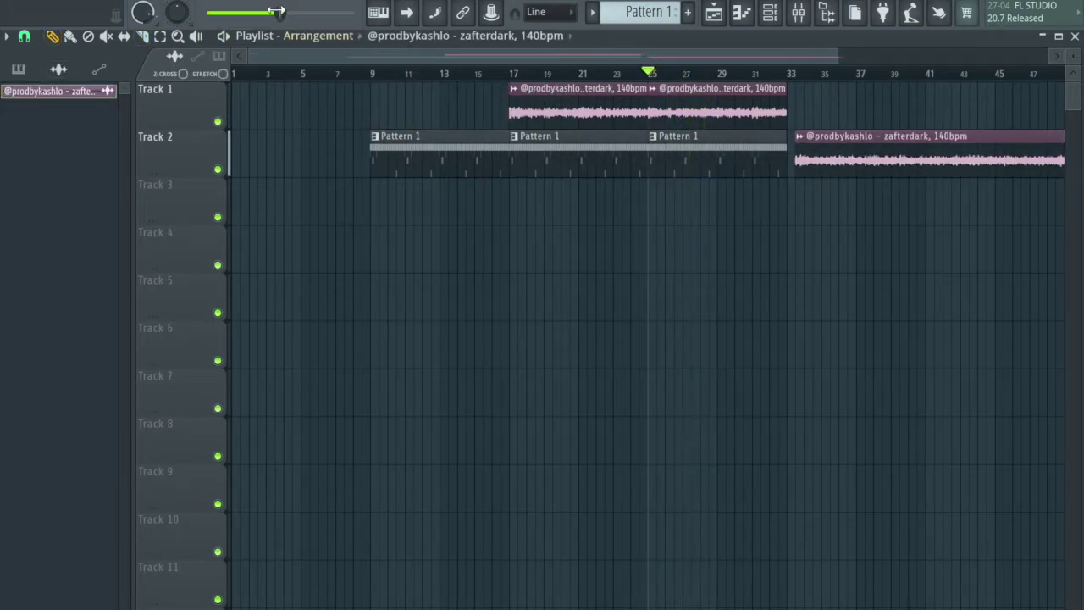
drag(512, 100, 126, 96)
drag(419, 153, 249, 170)
Duplicate the opening loop slice and Pattern 1 clip to bar 9, and put the bar 25 loop slice at bar 17.
key(ctrl+b)
key(ctrl+b)
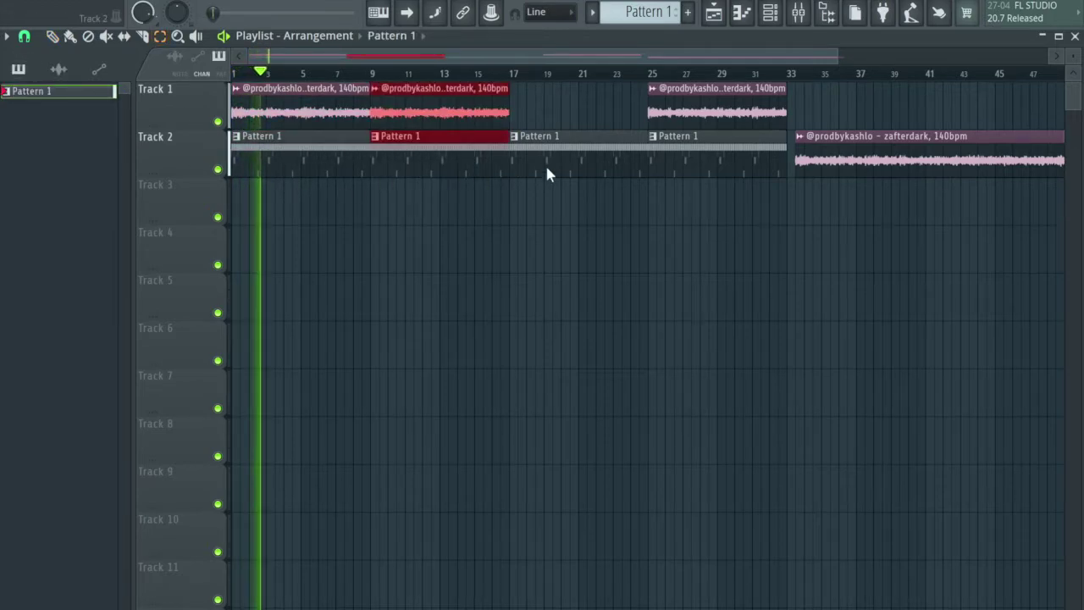
scroll(599, 198, down, 2)
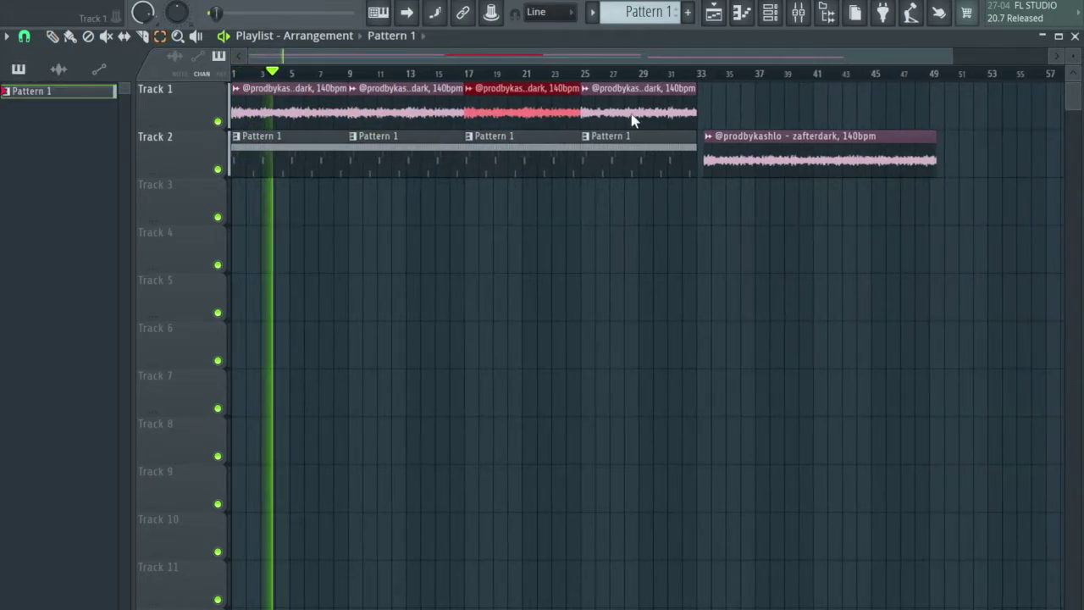
right_click(548, 117)
drag(616, 110, 499, 110)
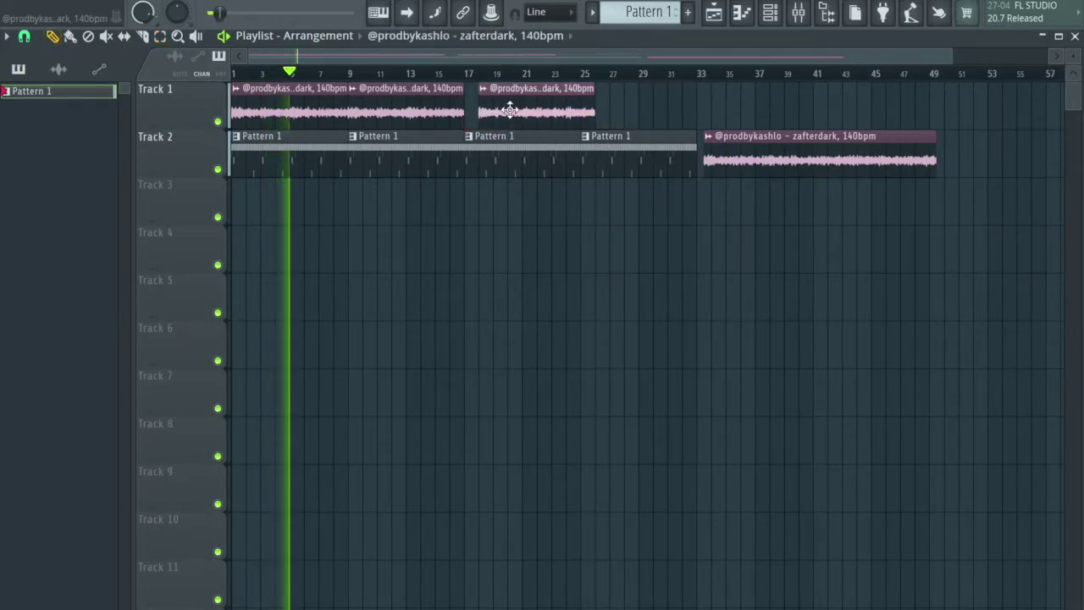
Move the parked 16-bar loop clip to bar 25 on Track 1 and duplicate the last Pattern 1 clip to bar 33.
drag(795, 154, 673, 76)
click(701, 74)
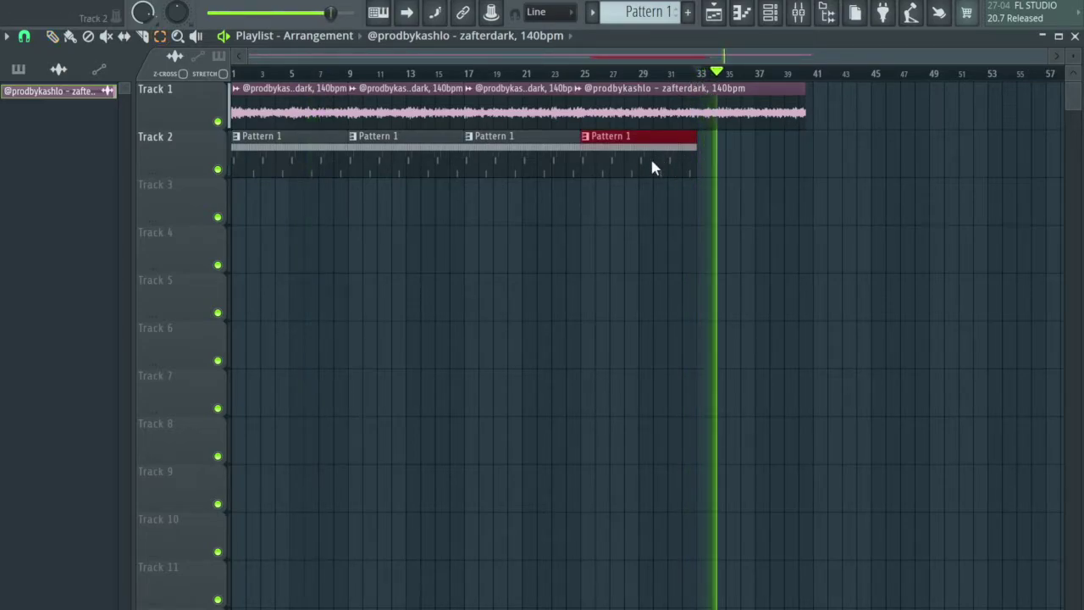
key(ctrl+b)
click(662, 187)
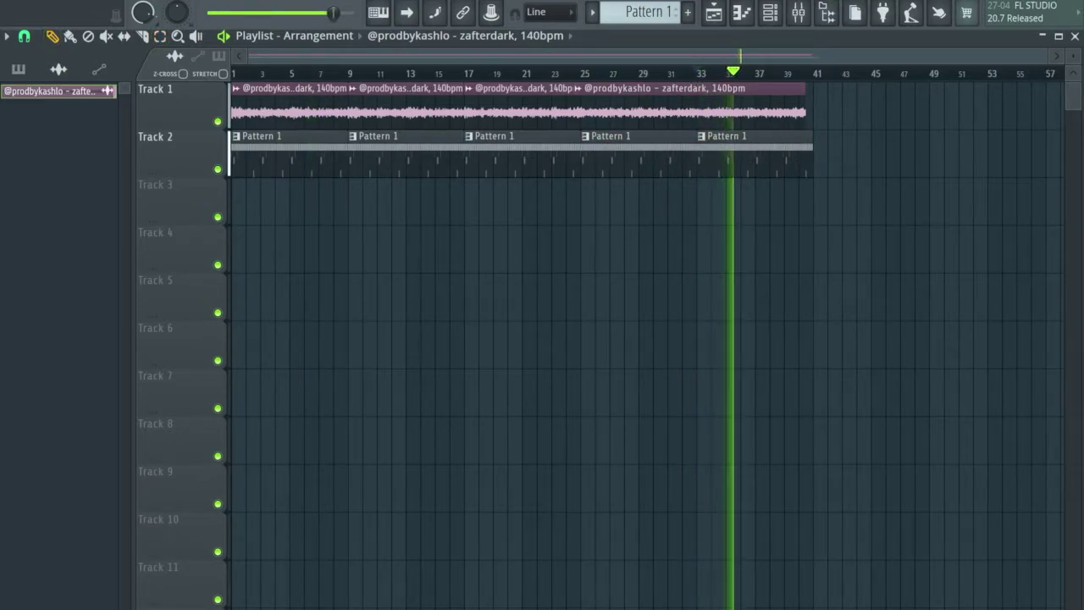
key(space)
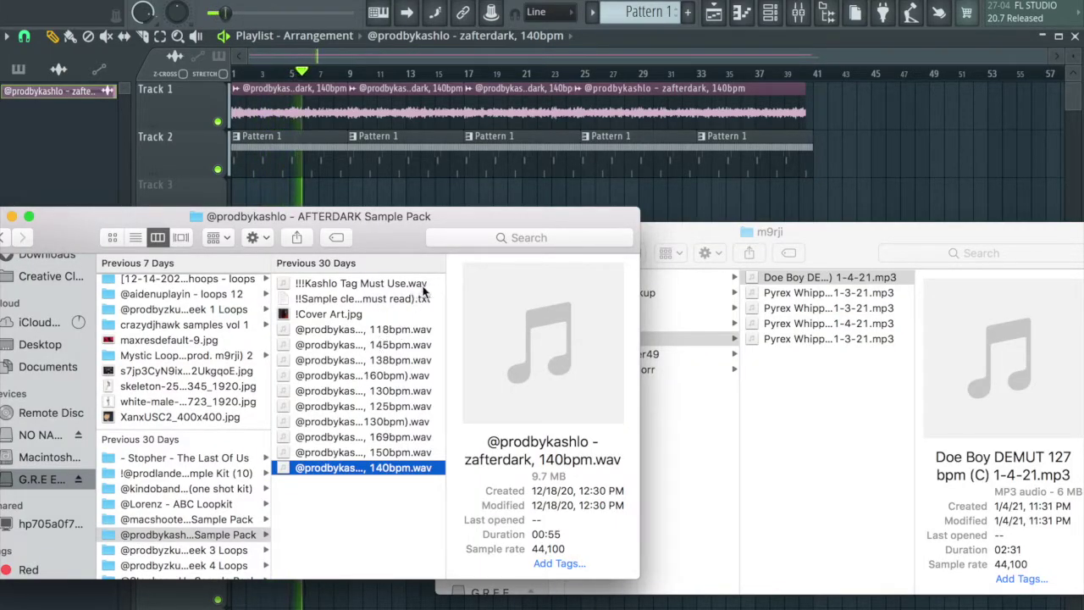
Add "!!!Kashlo Tag Must Use.wav" from the AFTERDARK Sample Pack folder at the start of Track 3 and check its channel settings.
drag(420, 288, 246, 185)
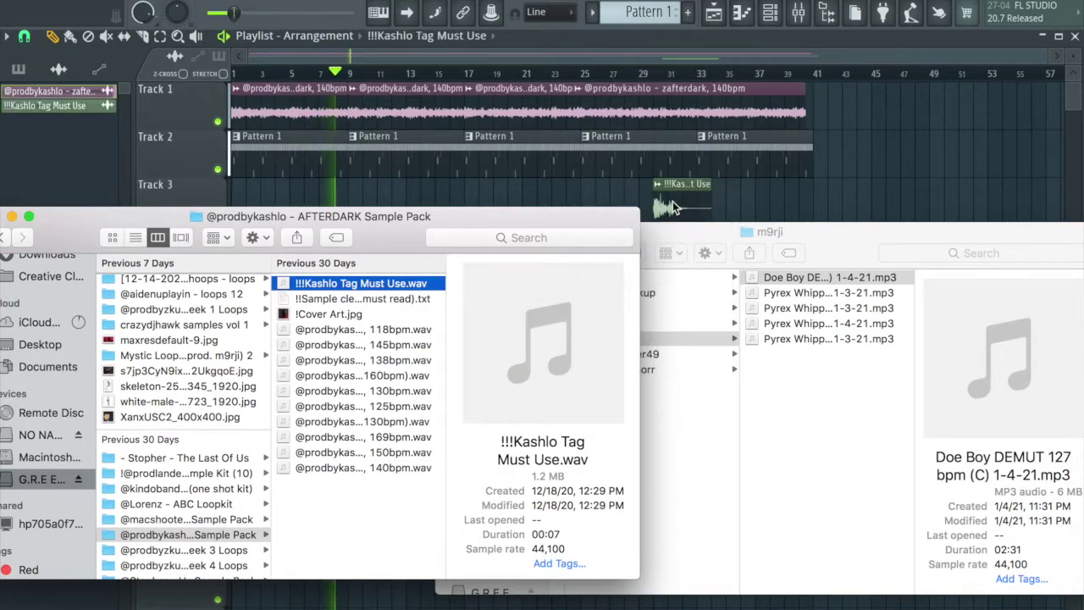
double_click(276, 190)
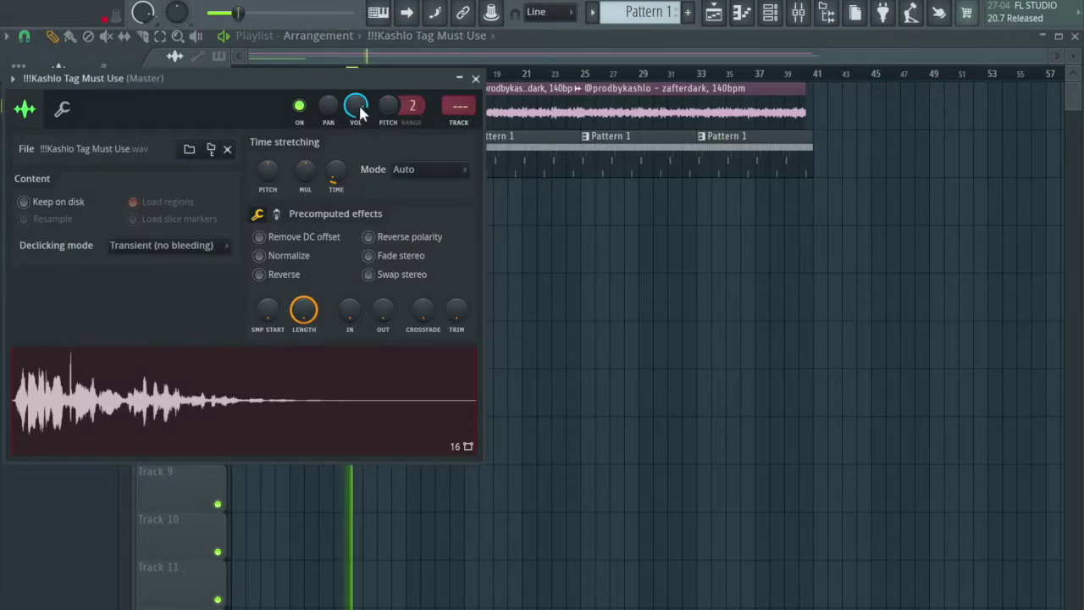
click(475, 79)
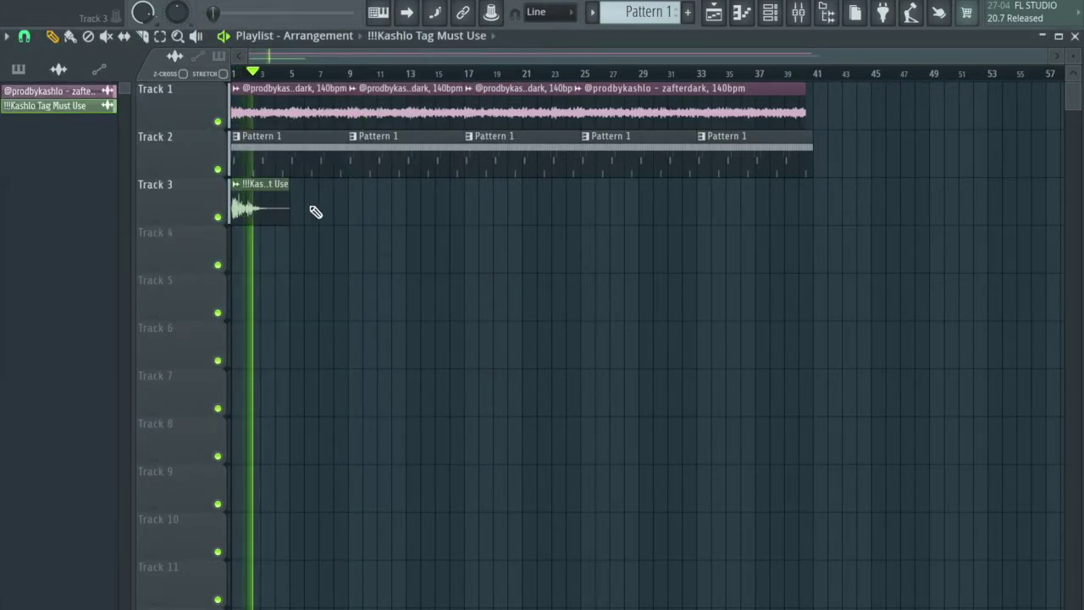
Move the last two Pattern 1 clips down to Track 3 and the producer tag clip down to Track 4.
key(e)
drag(582, 152, 824, 152)
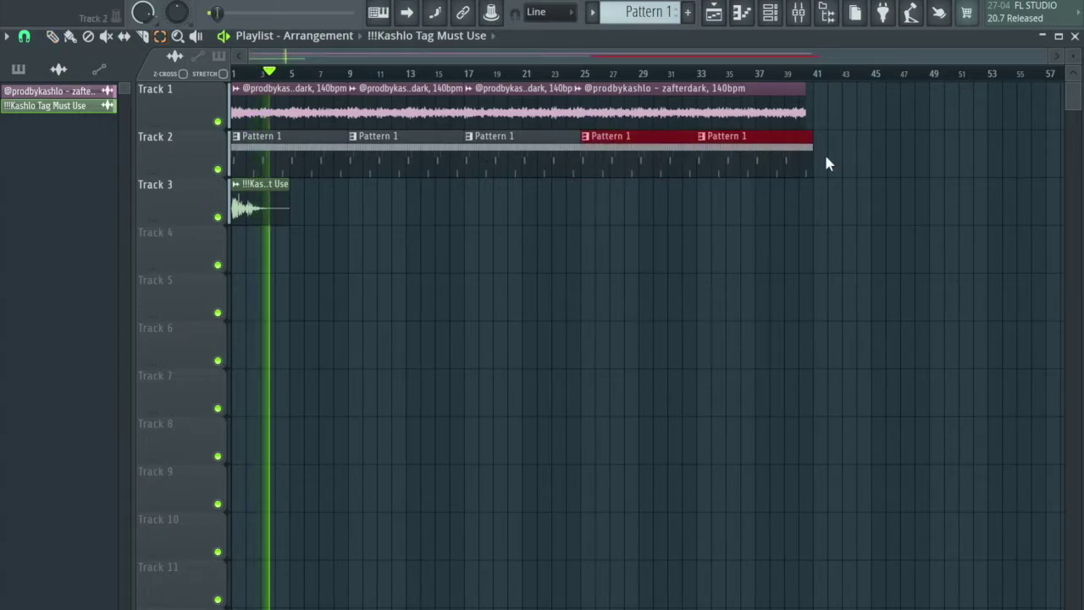
key(shift+Down)
drag(297, 176, 211, 239)
key(shift+Down)
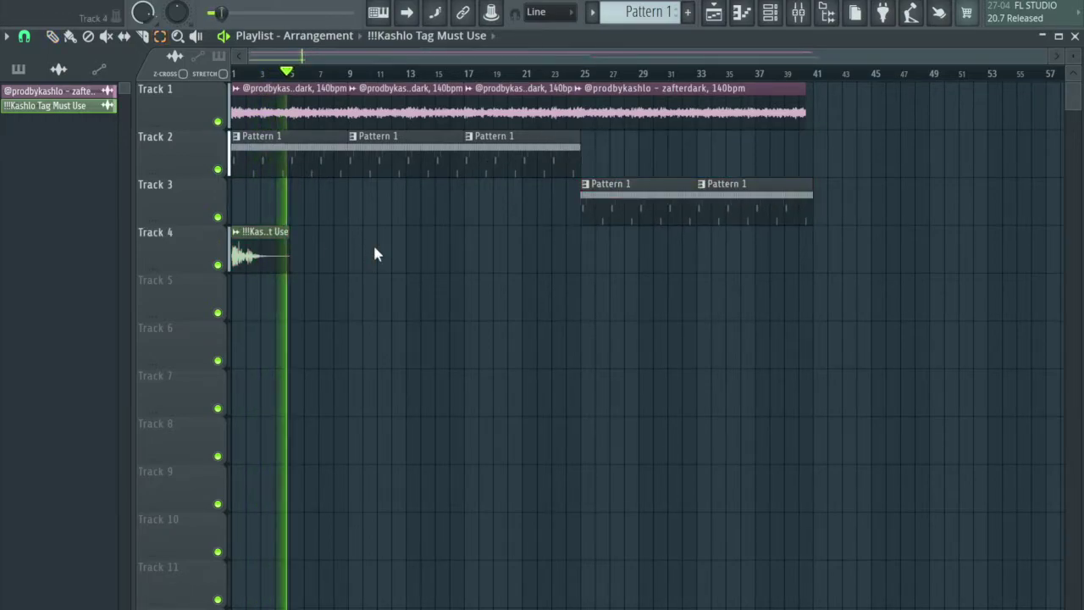
drag(763, 82, 51, 381)
key(ctrl+b)
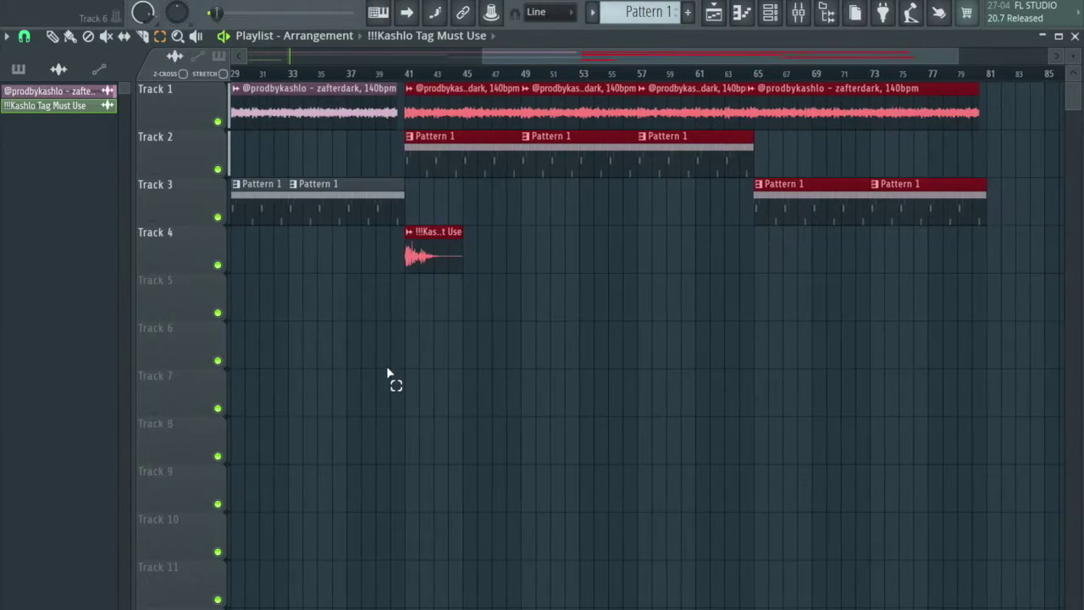
key(Delete)
Extend the last loop clip on Track 1 so that it ends at bar 41.
scroll(583, 133, up, 3)
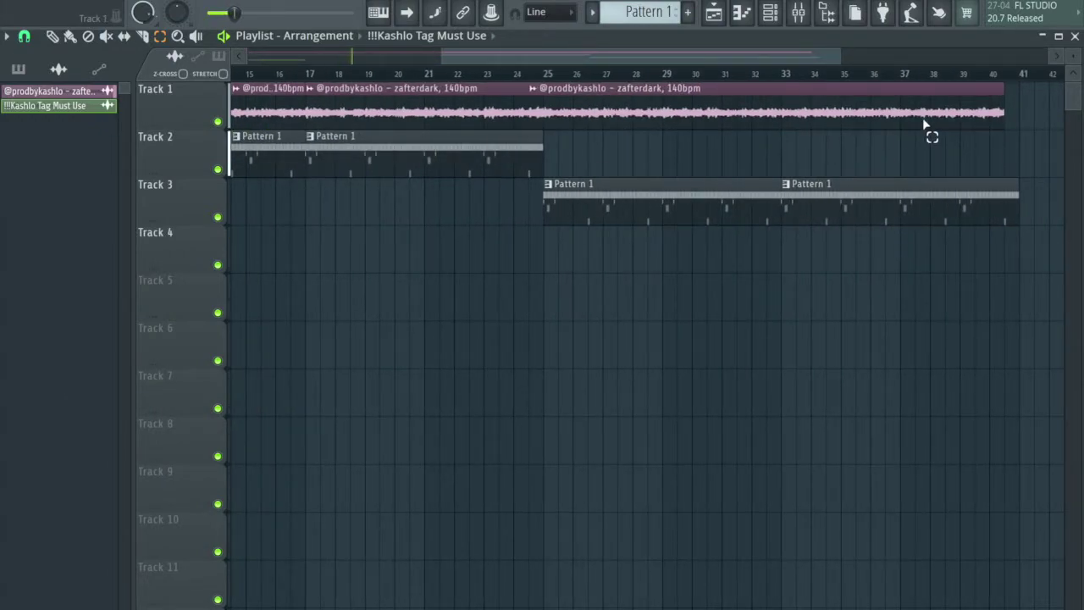
mouse_move(866, 117)
mouse_down()
mouse_move(912, 125)
mouse_move(868, 127)
mouse_up()
scroll(774, 161, down, 4)
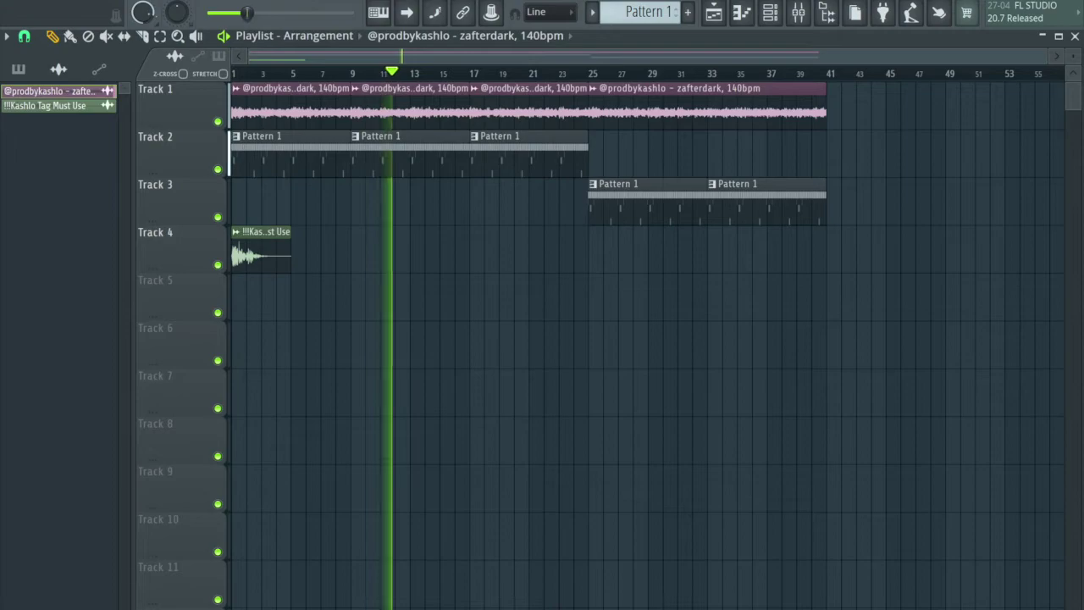
Add the Growing Rich TAG sample to Track 4 and fine-align its start to shortly after bar 8.
drag(124, 311, 339, 254)
scroll(336, 265, up, 2)
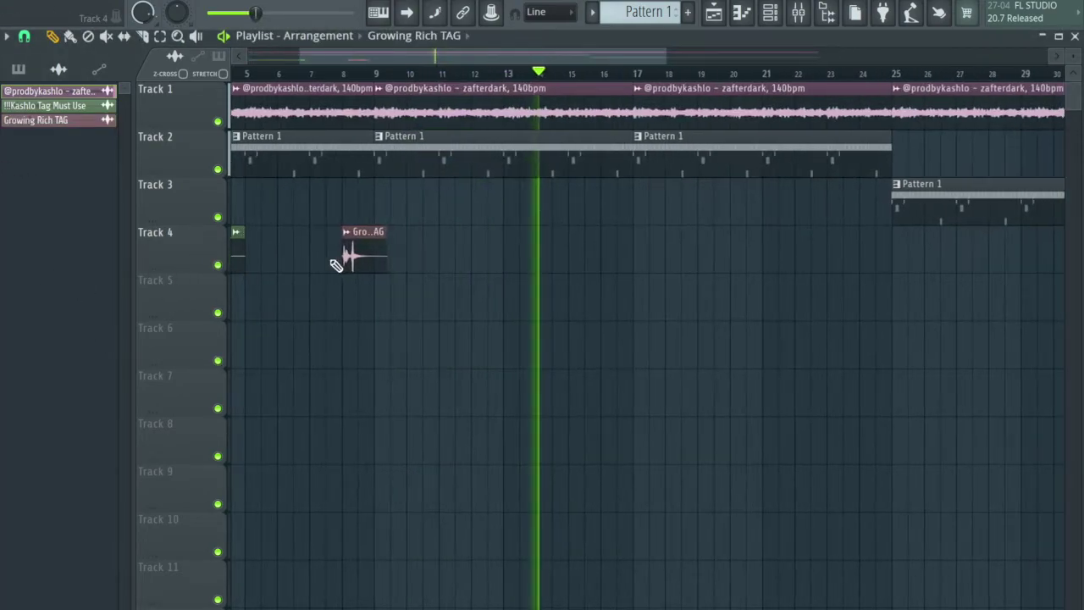
scroll(460, 255, up, 4)
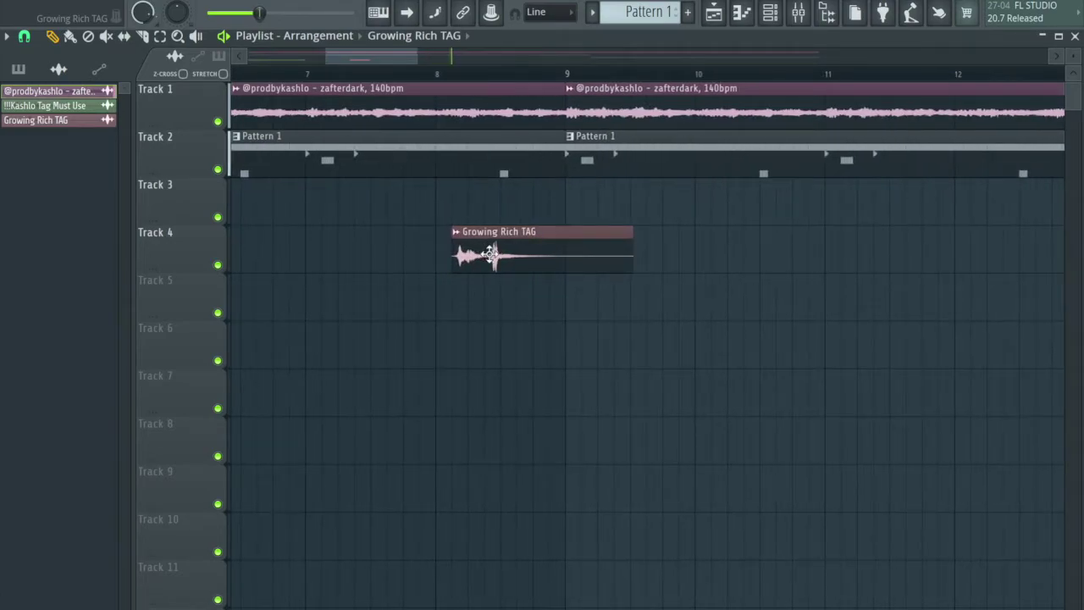
scroll(467, 261, up, 6)
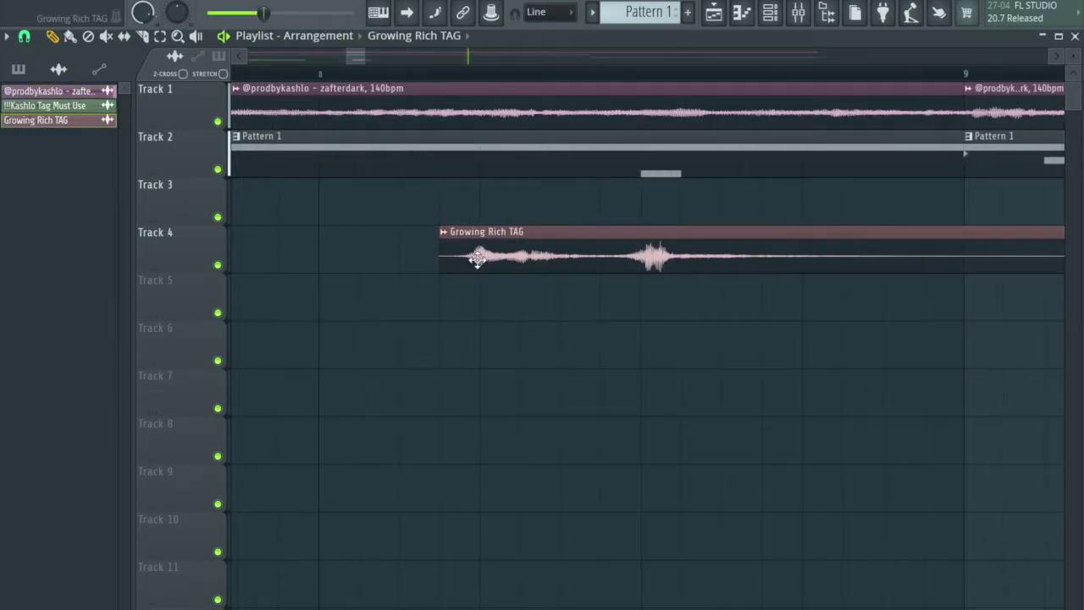
drag(477, 259, 503, 263)
scroll(499, 297, down, 5)
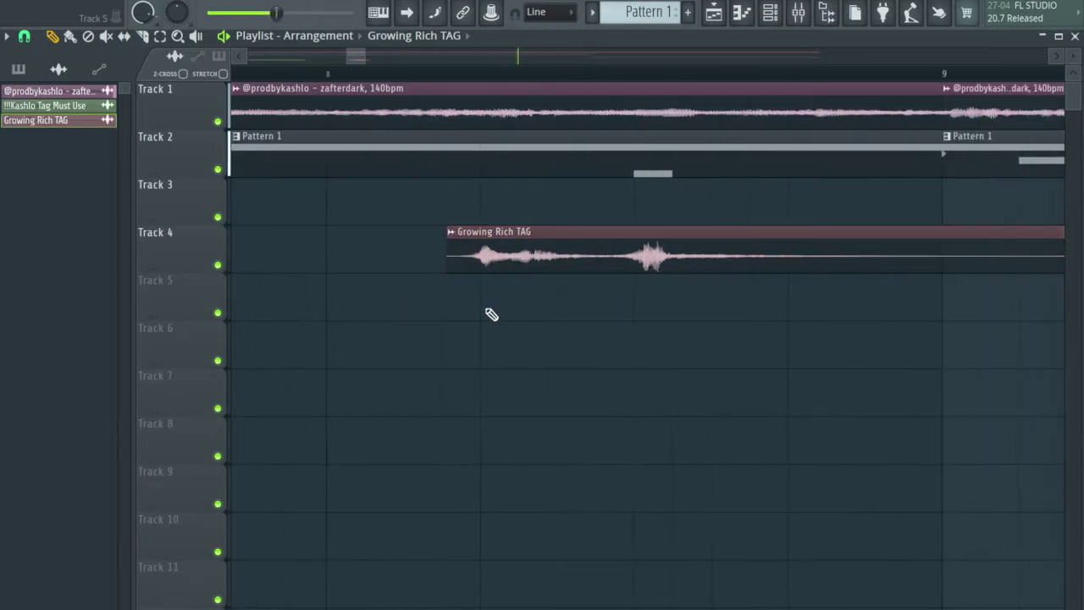
scroll(491, 314, down, 10)
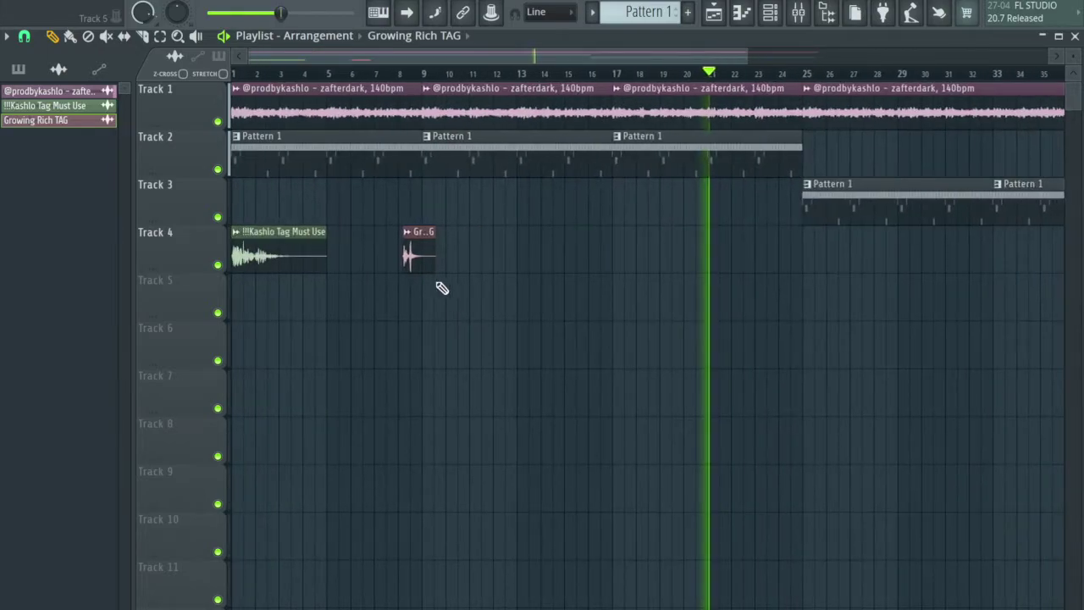
double_click(410, 263)
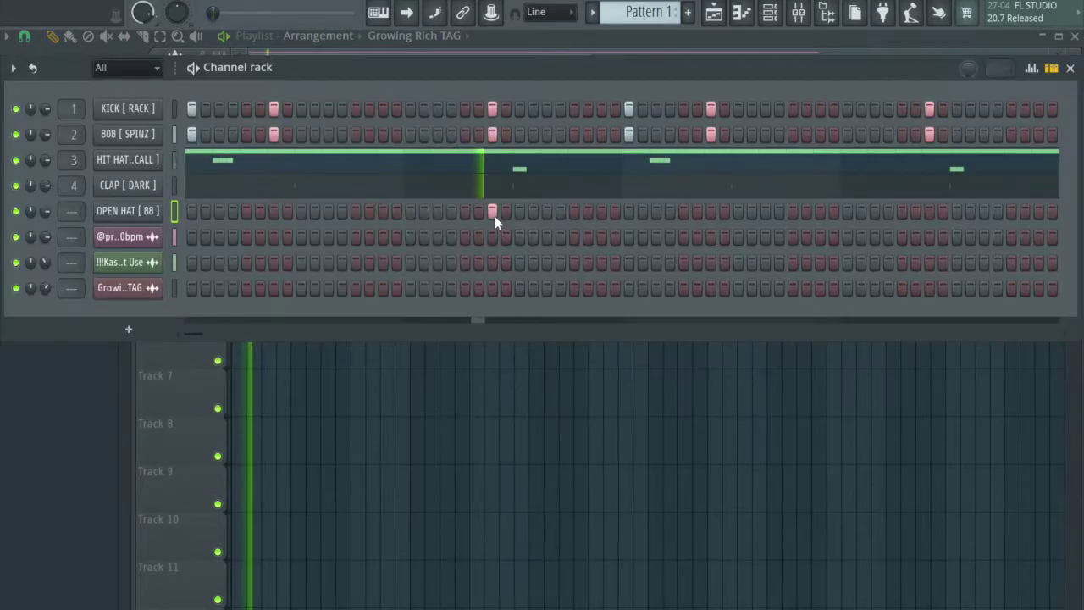
Add an OPEN HAT [ 88 ] hit on step 57 and duplicate the first four bars of open hat notes into bars 5 to 8.
click(957, 214)
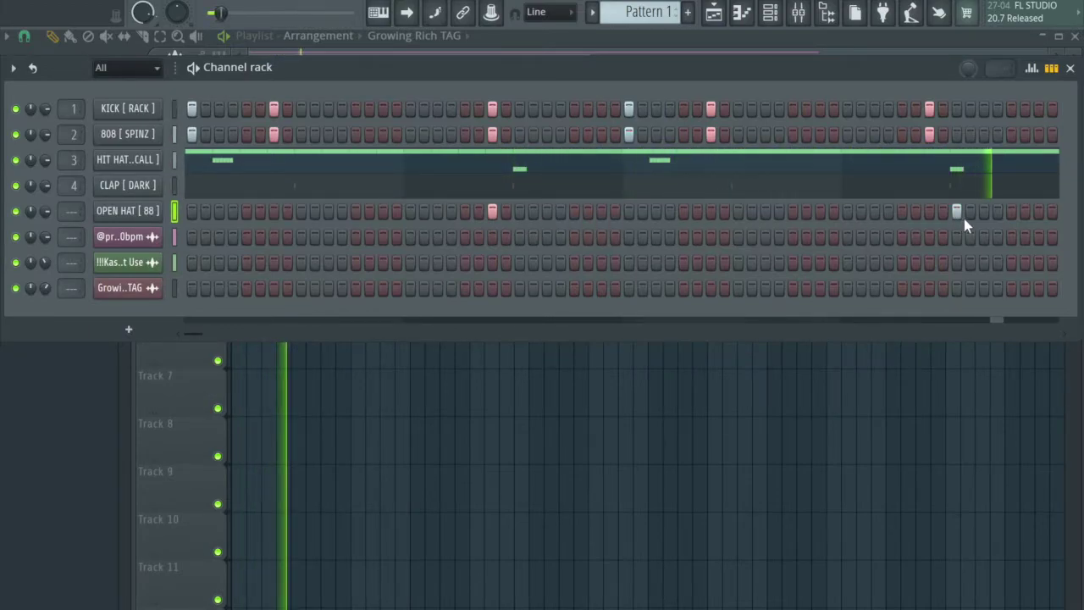
click(739, 12)
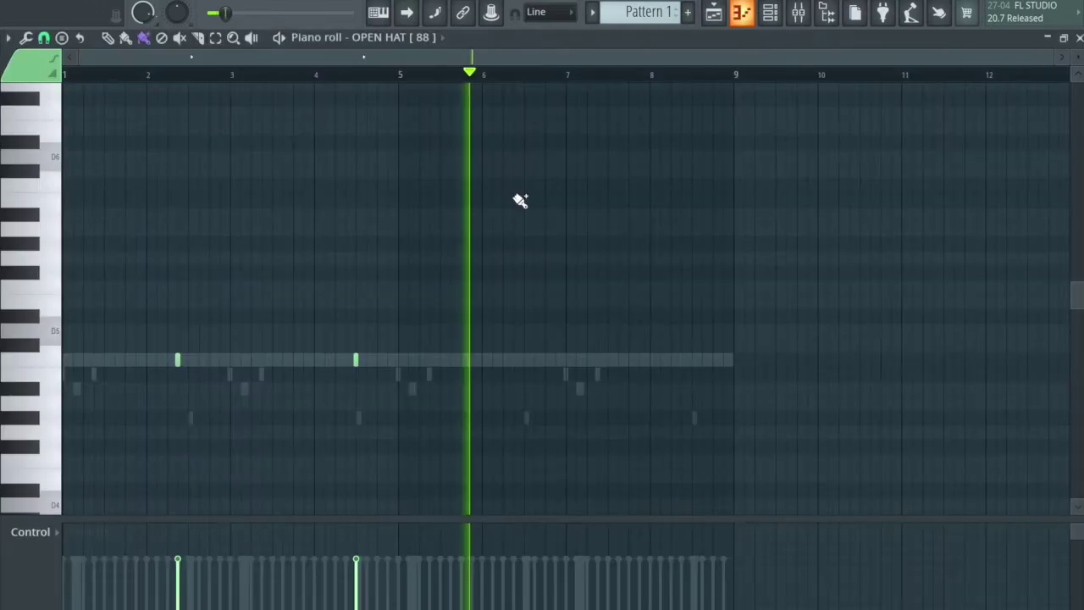
click(631, 76)
Add the SNARE [ WICKED ] sample as a channel and move it up directly below CLAP [ DARK ].
click(768, 13)
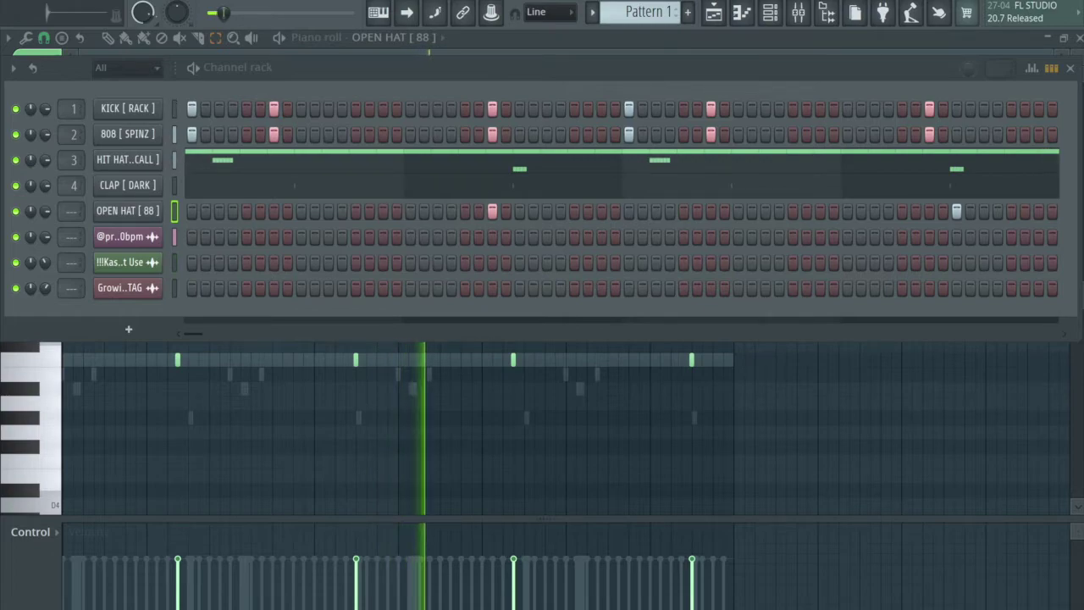
drag(141, 314, 142, 315)
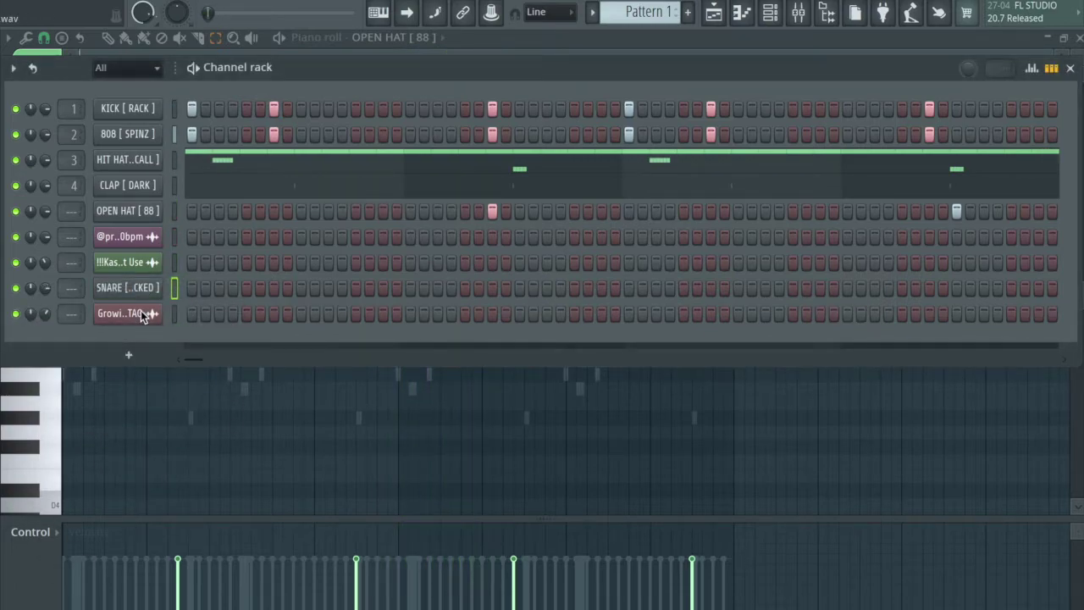
key(alt+Up)
key(alt+Up)
key(alt+Up)
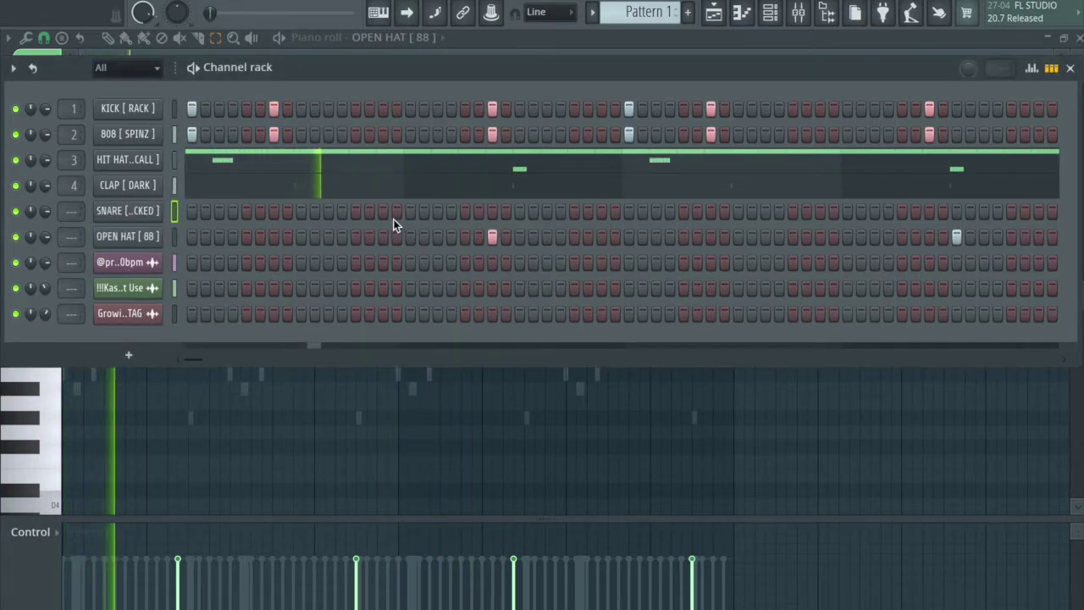
Put a single snare hit late in bar 7 by duplicating a step 47 hit four bars on and removing the original.
click(437, 212)
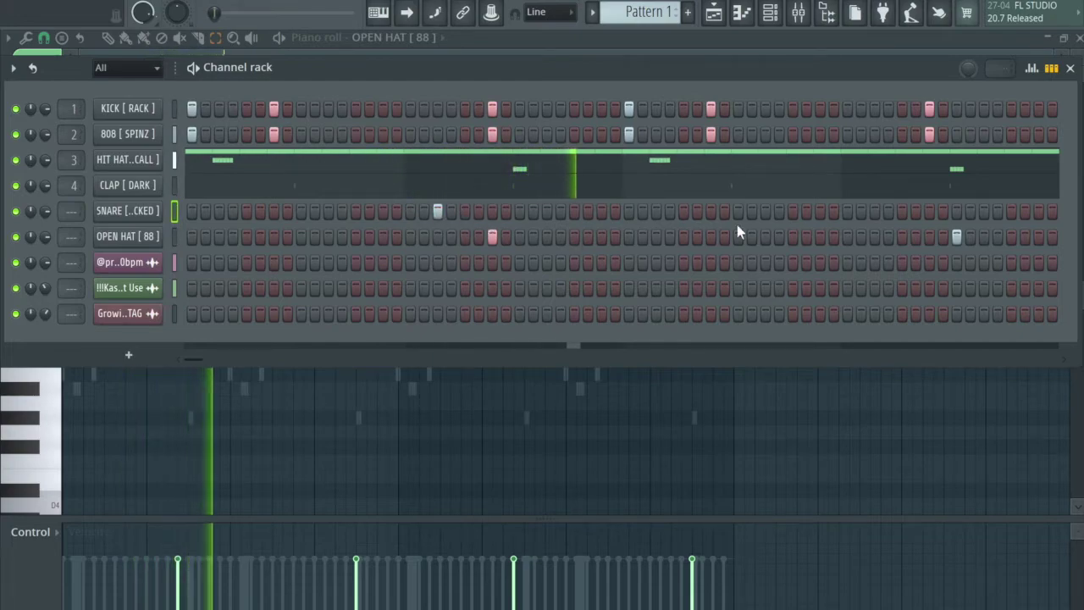
click(820, 211)
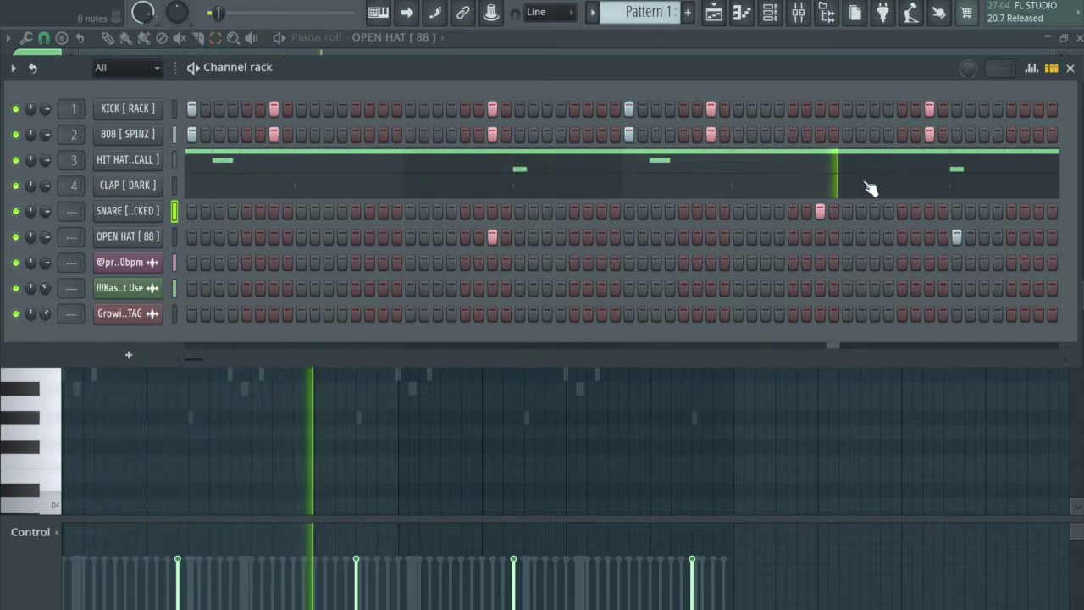
click(751, 23)
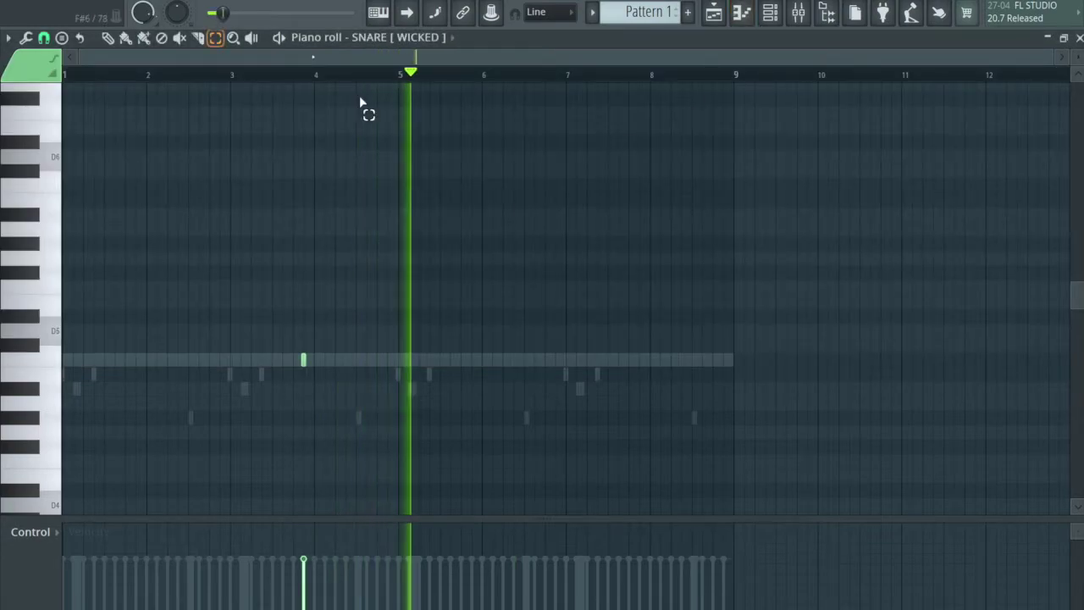
drag(400, 78, 65, 76)
key(ctrl+b)
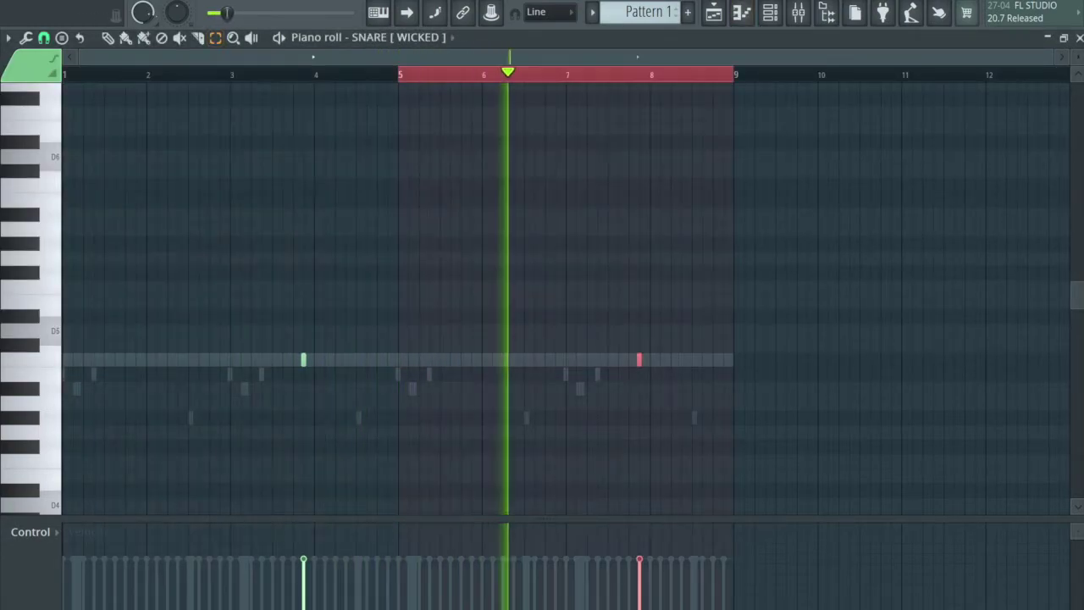
click(352, 197)
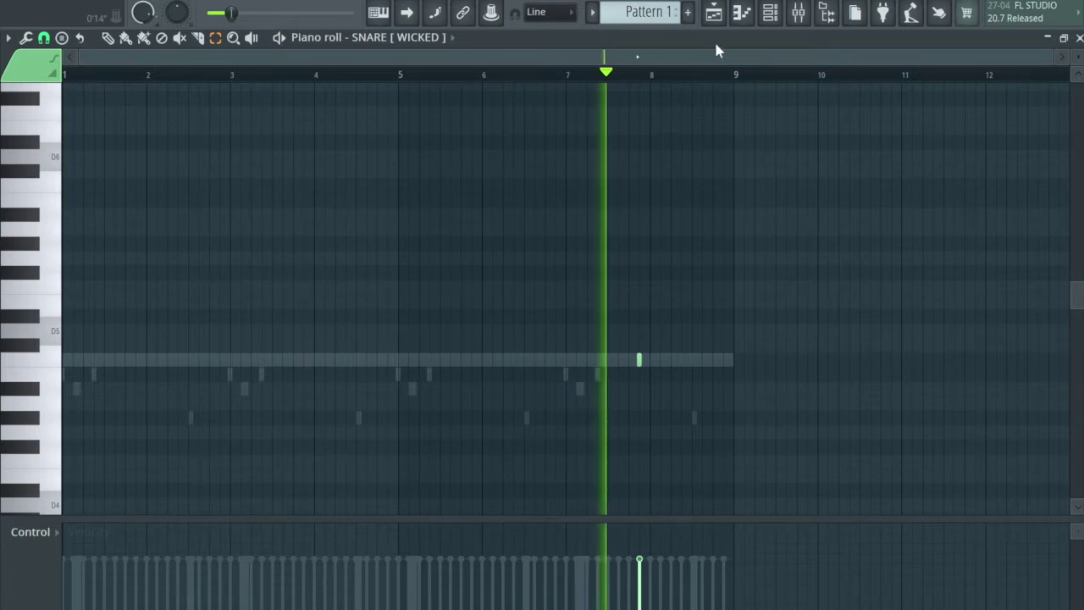
Switch the bar 1 and bar 9 clips on Track 2 to a shared unique copy of Pattern 1 and make the bar 17 clip unique.
click(714, 14)
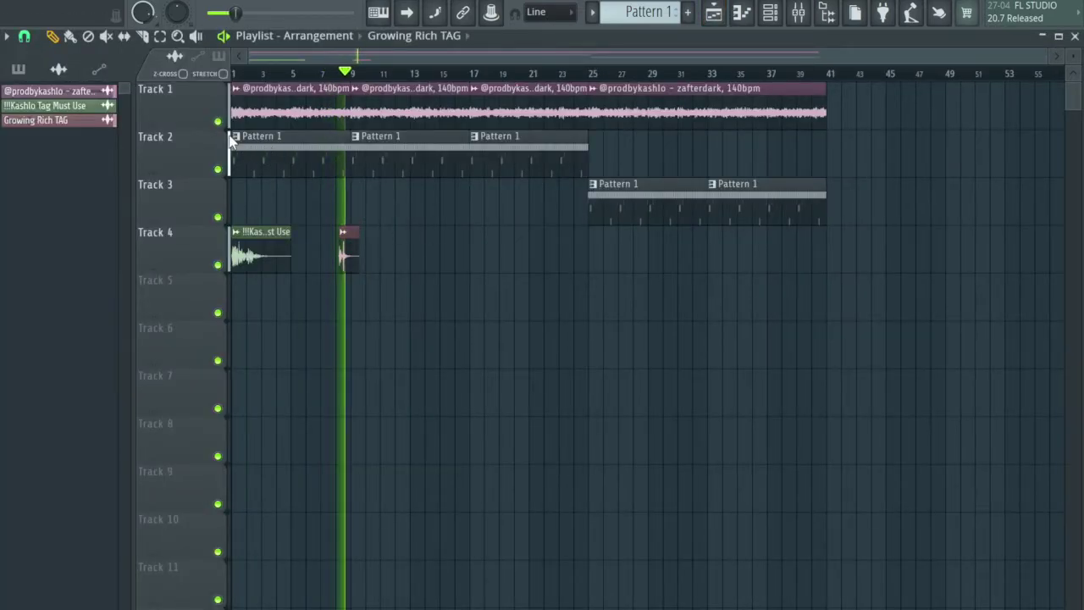
click(231, 139)
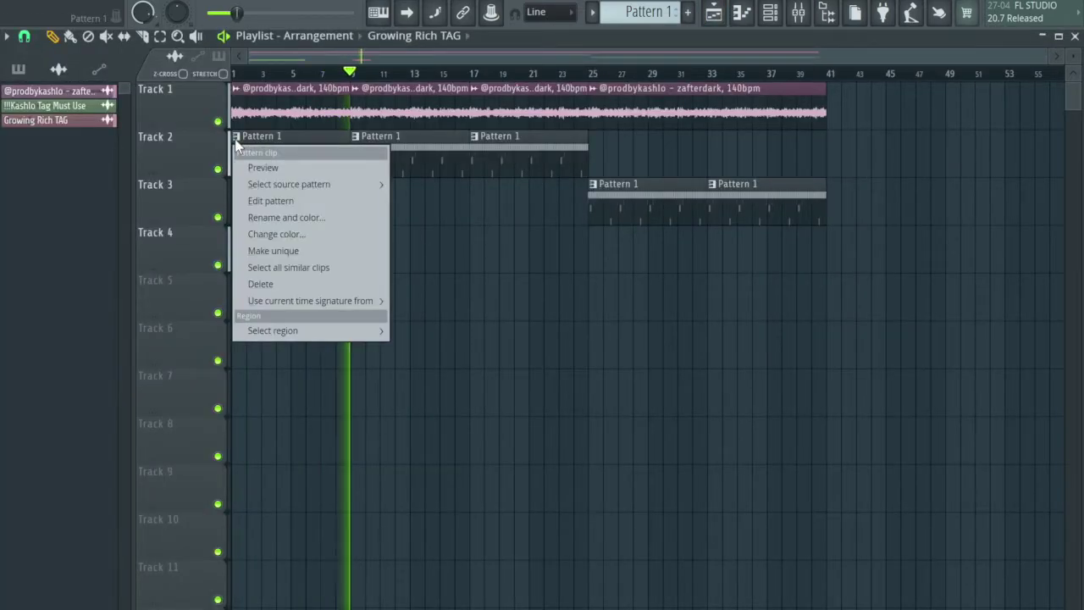
click(277, 251)
drag(394, 152, 371, 149)
click(479, 144)
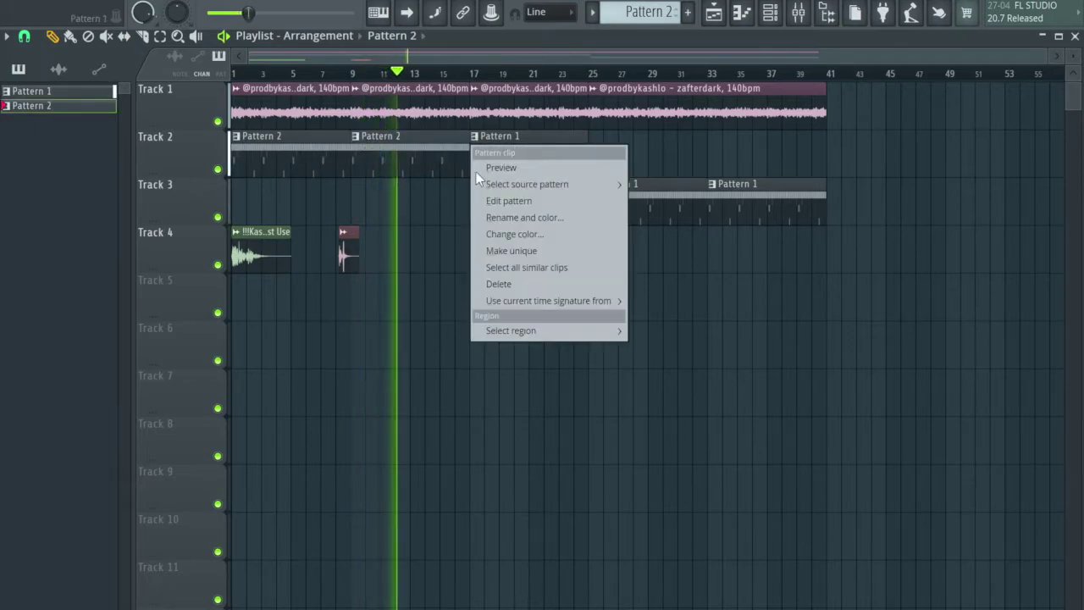
click(507, 251)
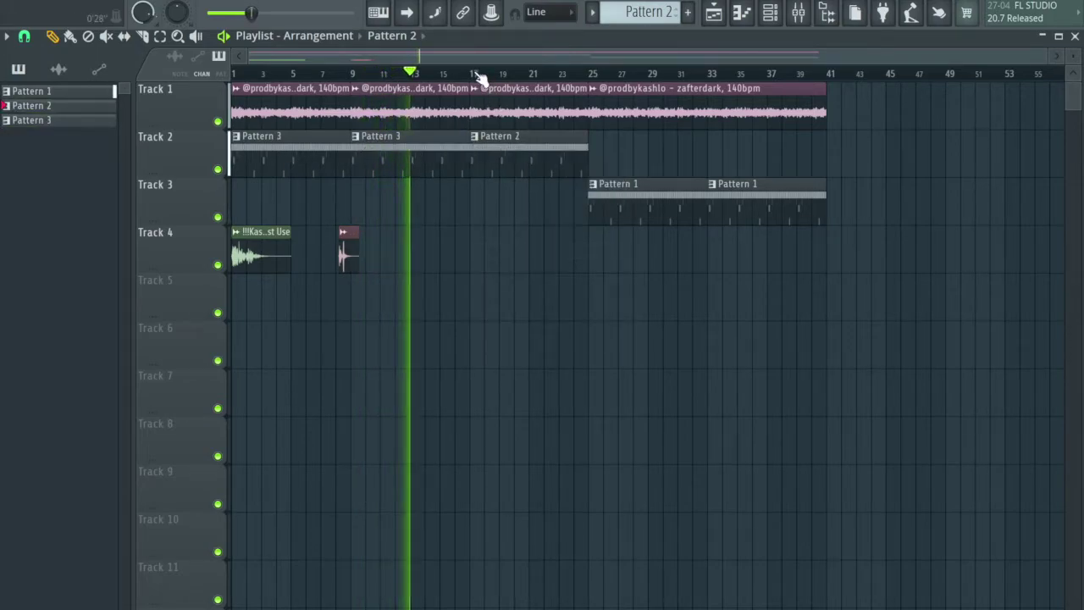
Open the 808 [ SPINZ ] notes of the bar 17 clip's pattern in the piano roll and play them back.
double_click(496, 158)
click(398, 37)
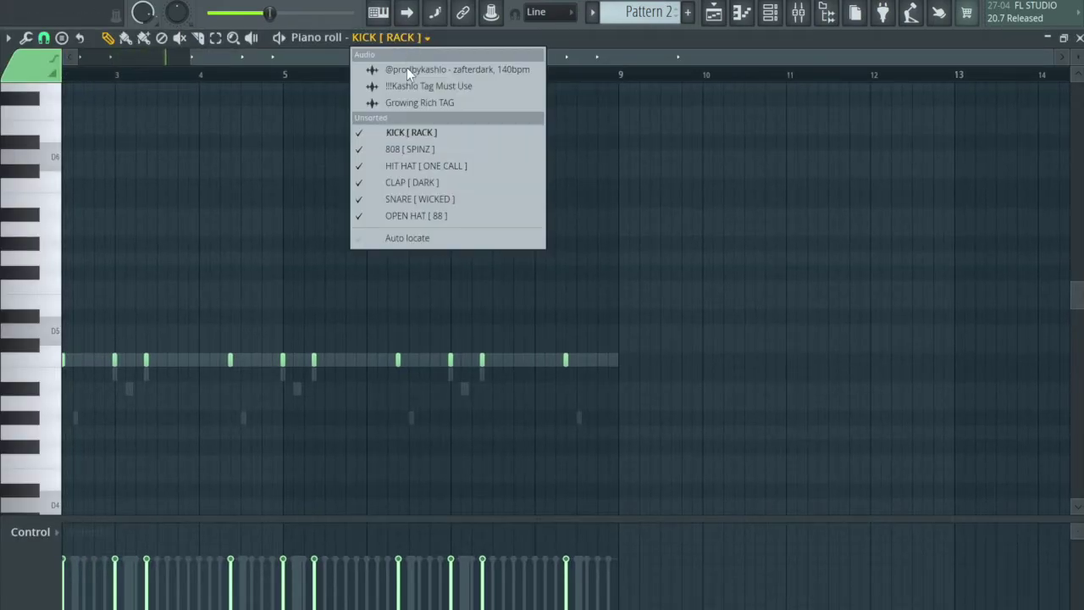
click(420, 149)
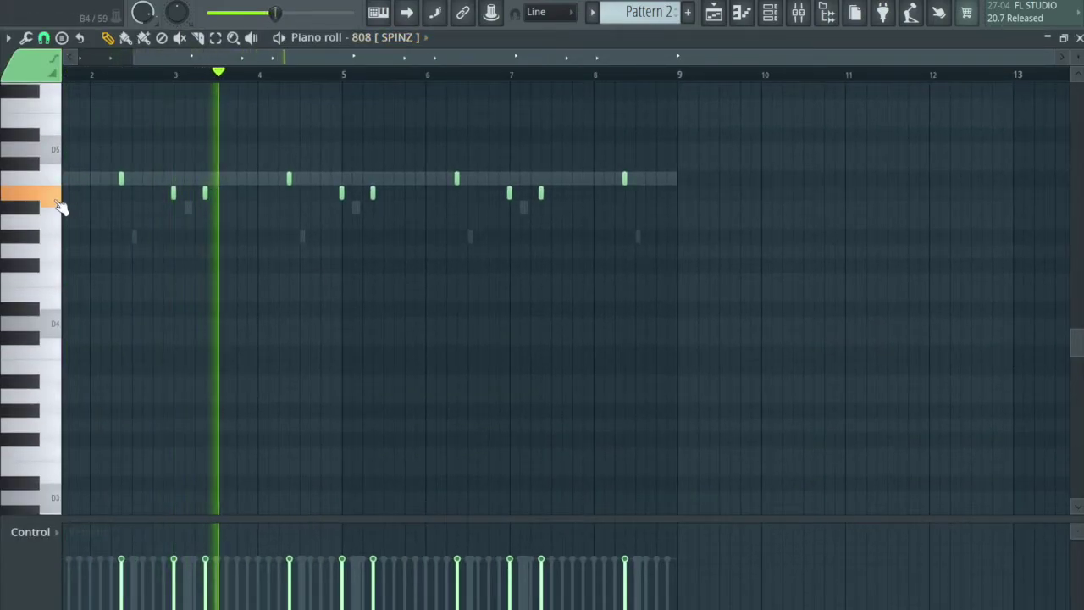
click(223, 193)
key(space)
key(space)
key(space)
scroll(223, 186, up, 2)
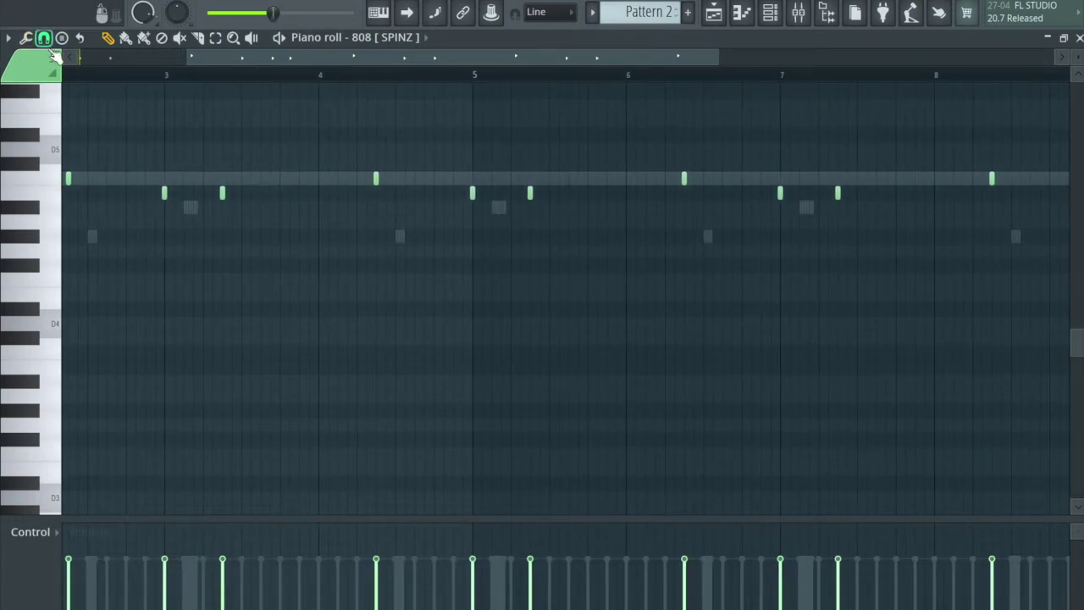
click(55, 56)
click(44, 39)
click(57, 81)
key(space)
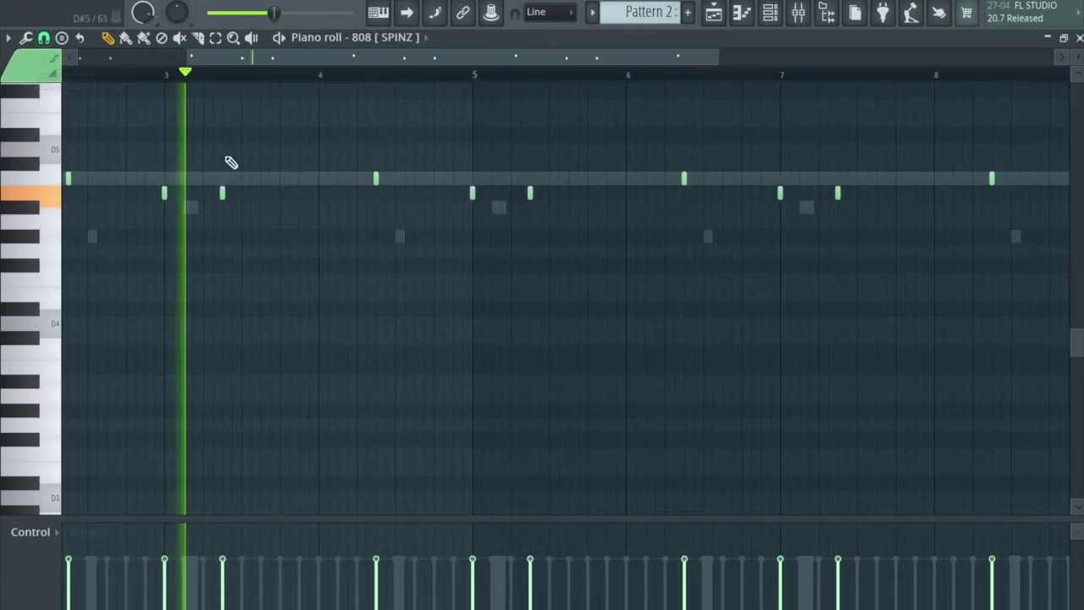
Add two short B4 notes to the 808 line in the last quarter of bar 3.
click(270, 193)
mouse_move(276, 194)
mouse_down()
mouse_move(254, 198)
mouse_move(304, 200)
mouse_move(295, 194)
mouse_up()
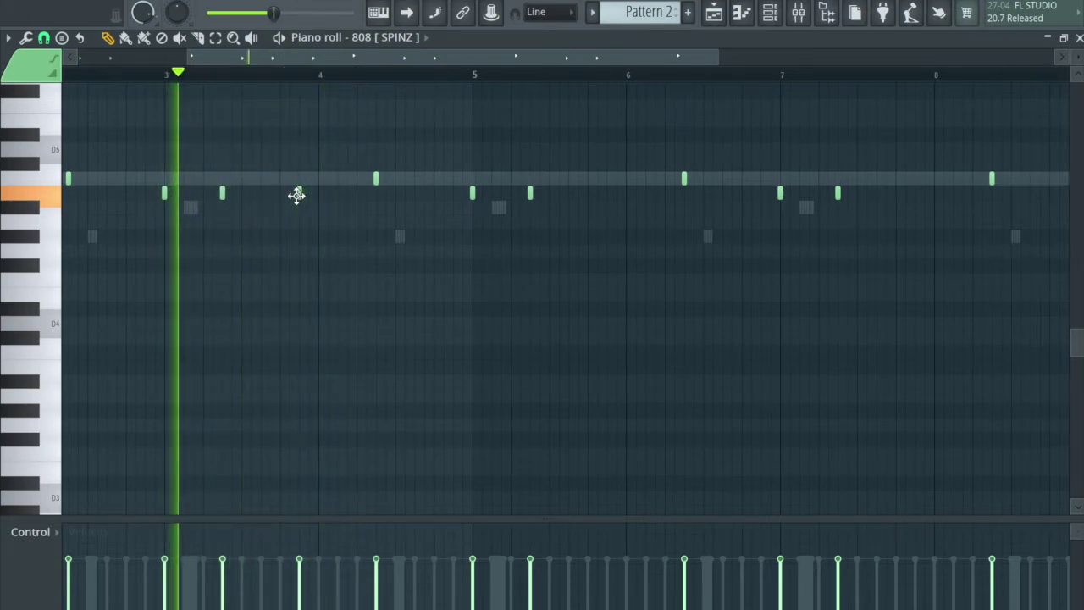
click(281, 193)
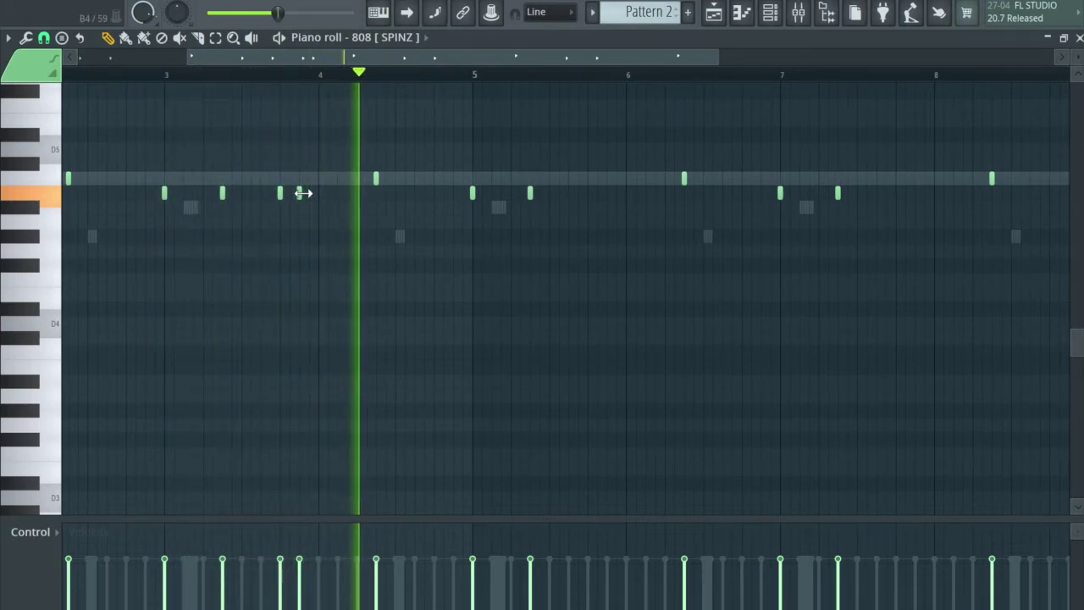
scroll(351, 191, down, 1)
click(424, 163)
right_click(424, 163)
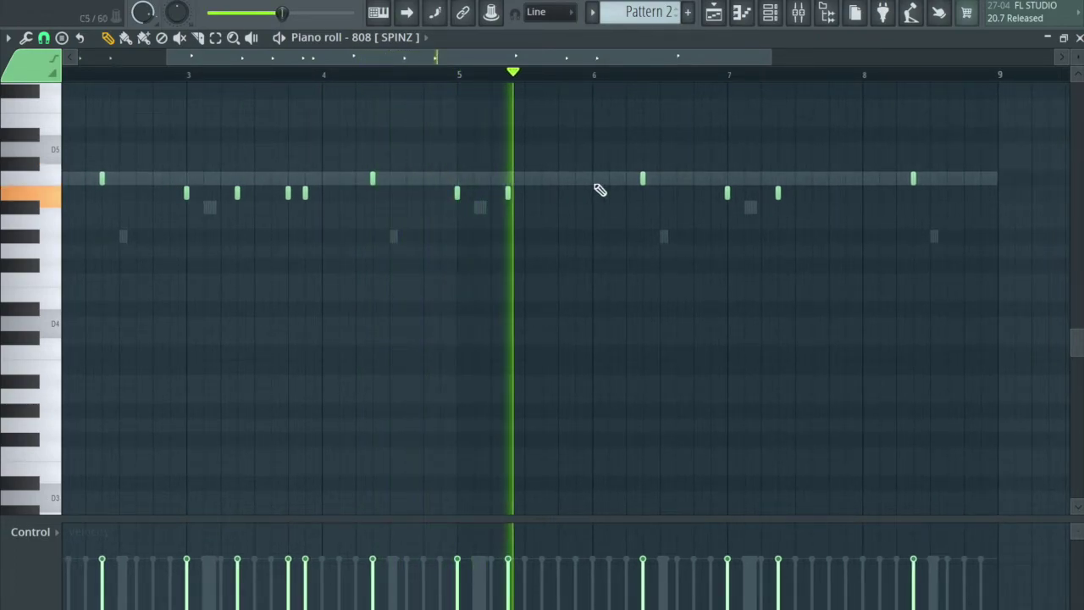
Add an 808 note on B4 in the last quarter of bar 6 and one on C5 in the last quarter of bar 8.
scroll(658, 194, down, 1)
click(692, 193)
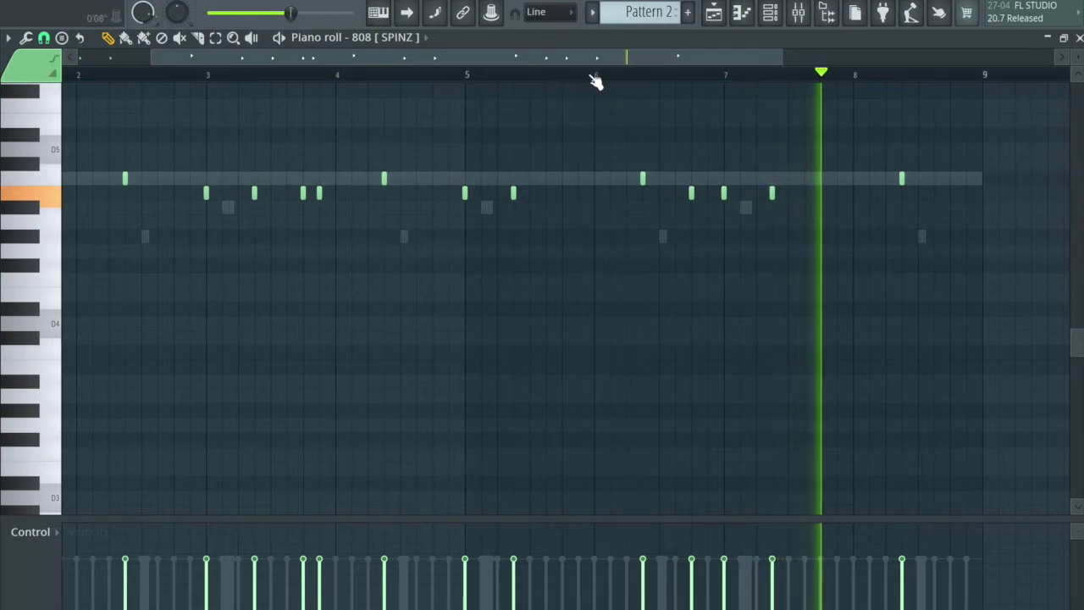
scroll(646, 231, right, 2)
scroll(542, 221, right, 1)
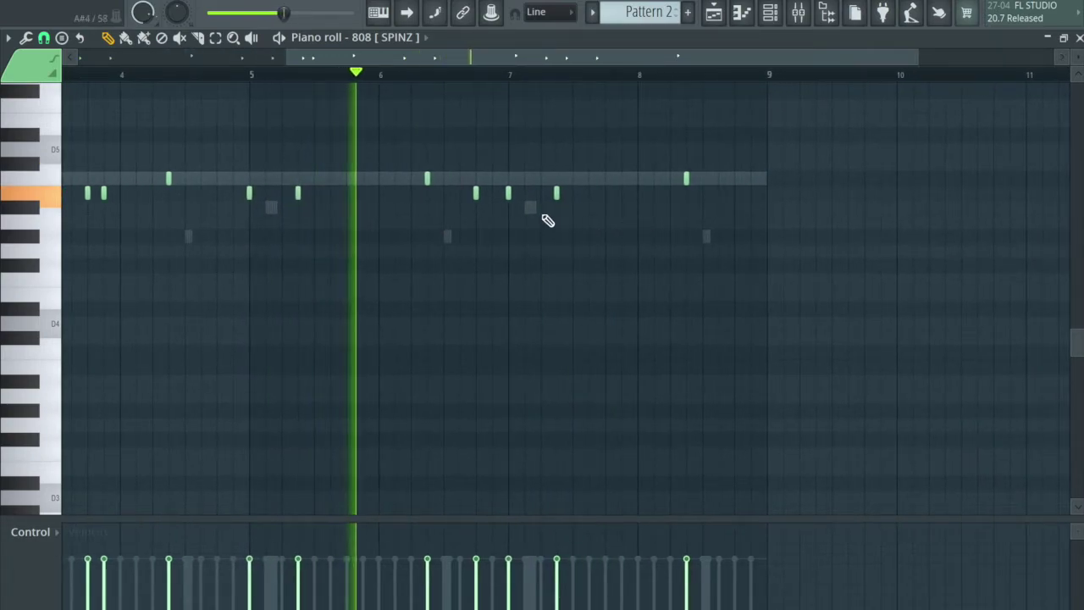
ctrl+scroll(544, 220, up, 3)
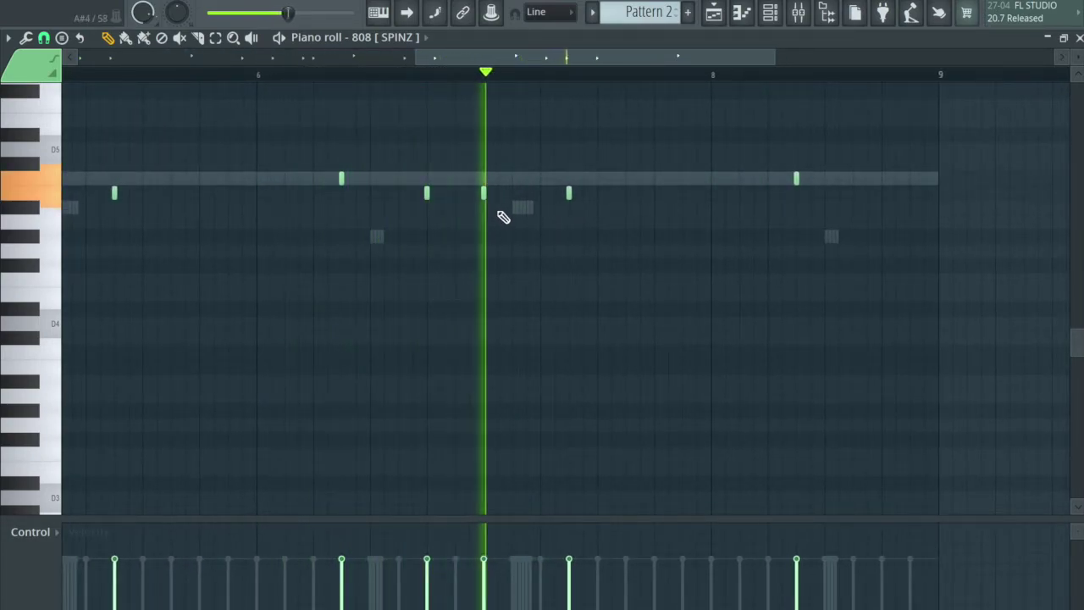
ctrl+scroll(534, 213, down, 4)
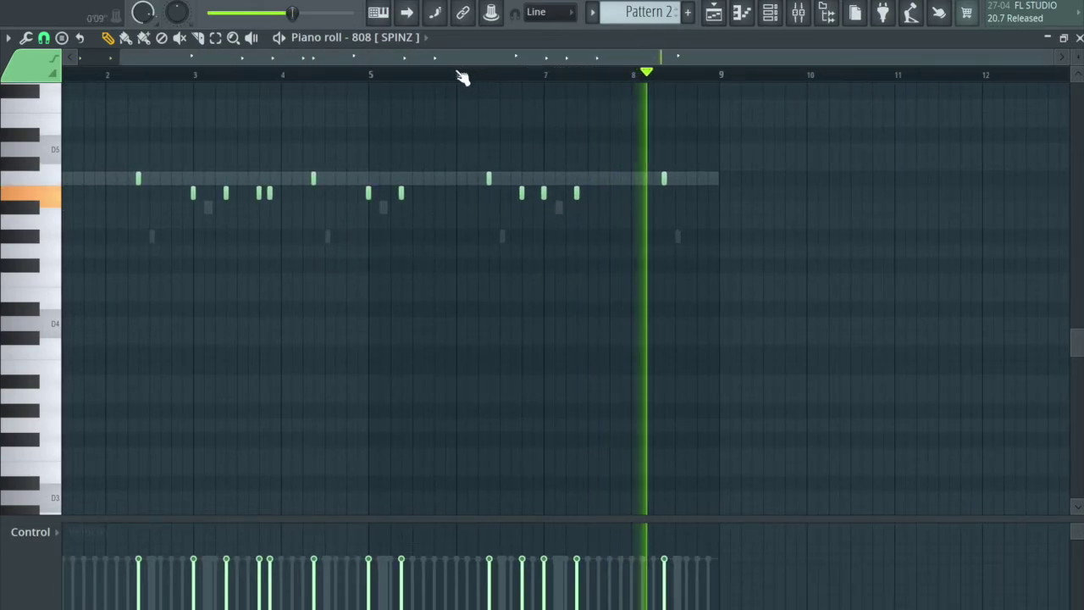
click(709, 179)
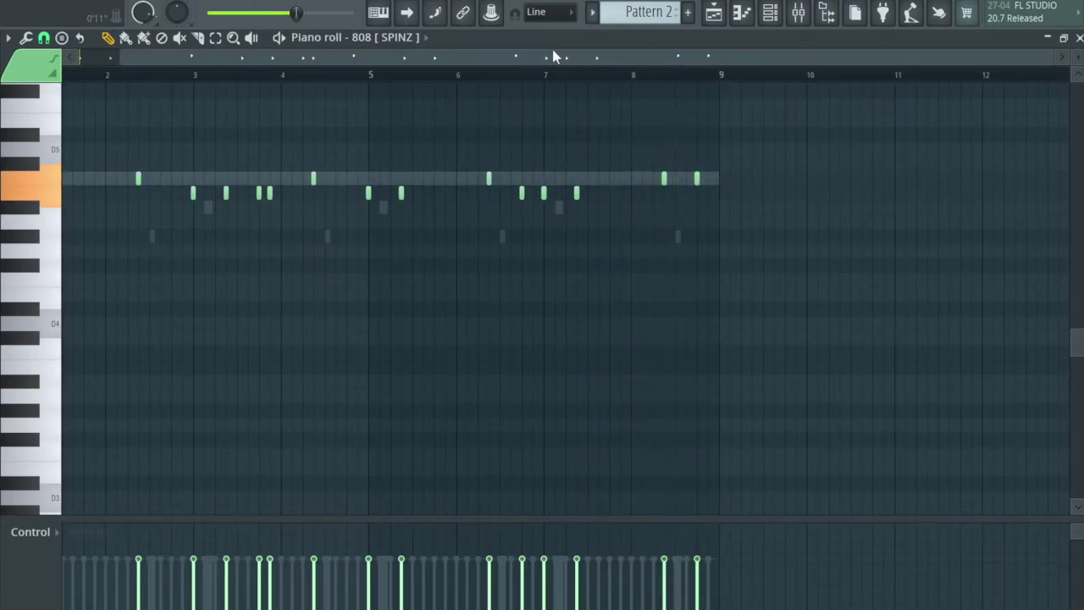
Play back the edited 808 [ SPINZ ] line from around bar 7 and again from around bar 6.
click(555, 73)
click(471, 76)
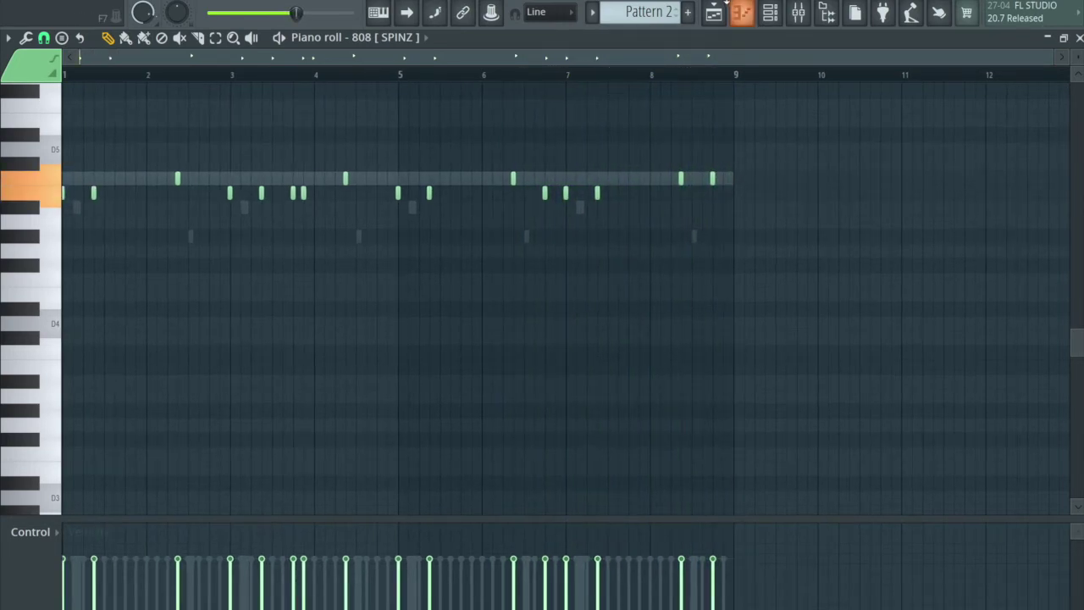
Replace the bar 25 clip on Track 3 of the playlist with Pattern 3.
click(714, 12)
right_click(663, 210)
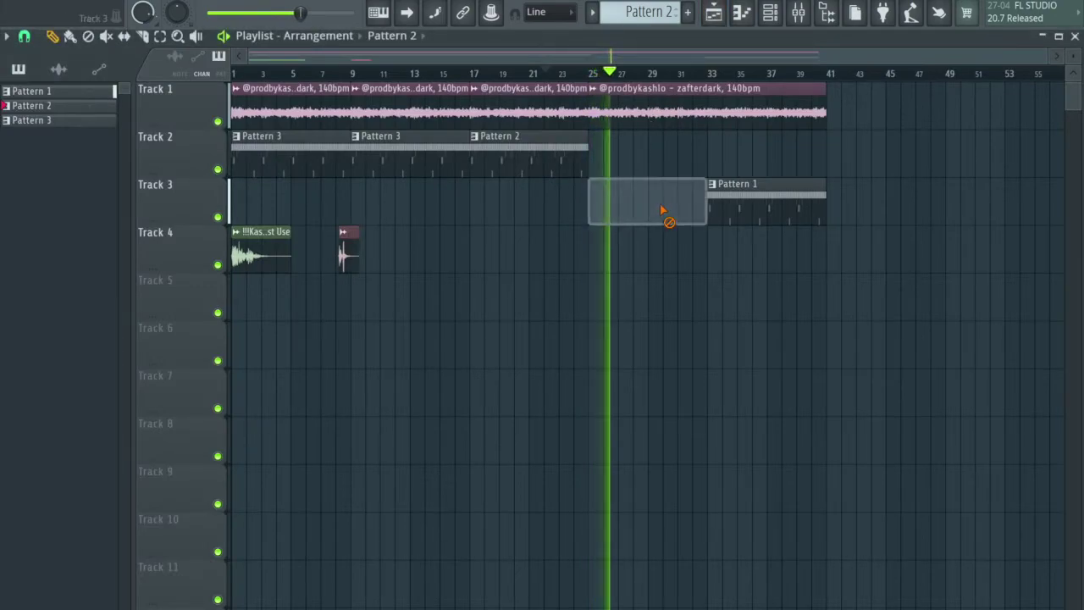
click(447, 138)
click(584, 196)
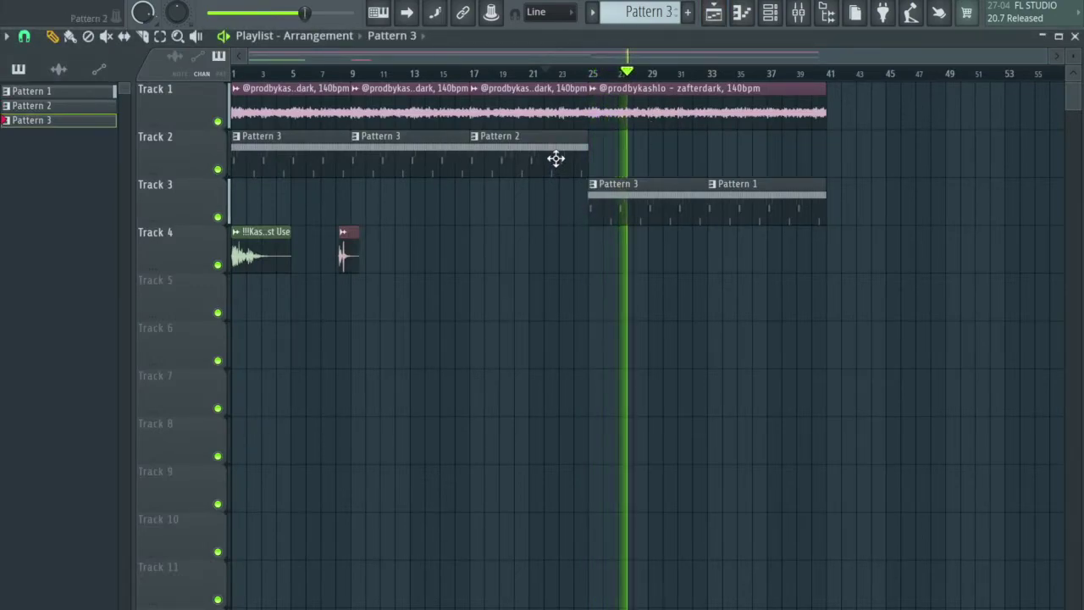
Replace the Pattern 1 clip at bar 33 on Track 3 with Pattern 2.
right_click(757, 198)
click(573, 161)
click(724, 163)
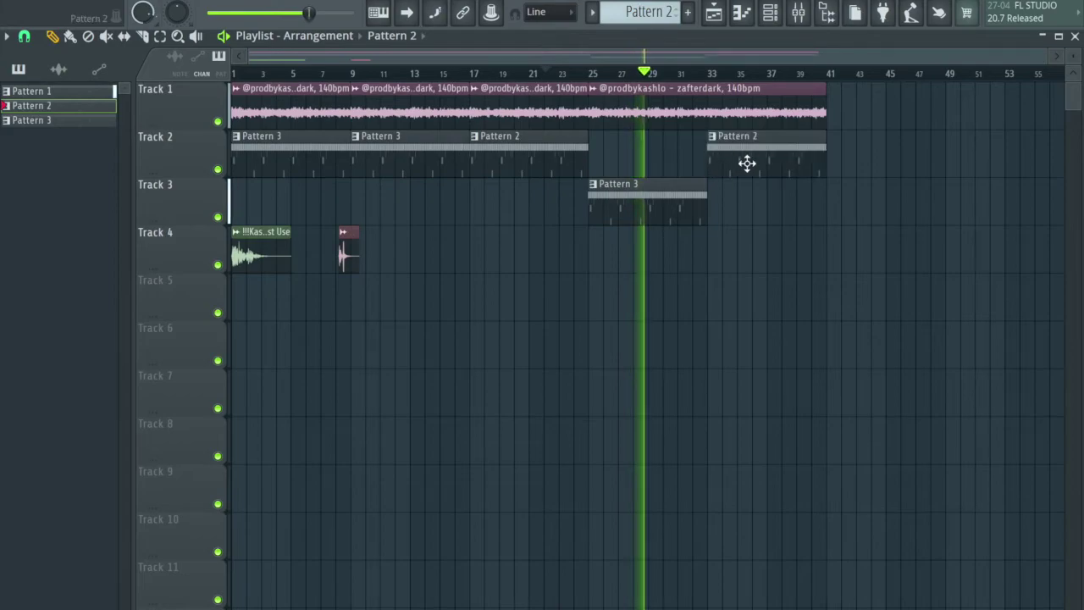
drag(744, 178, 742, 209)
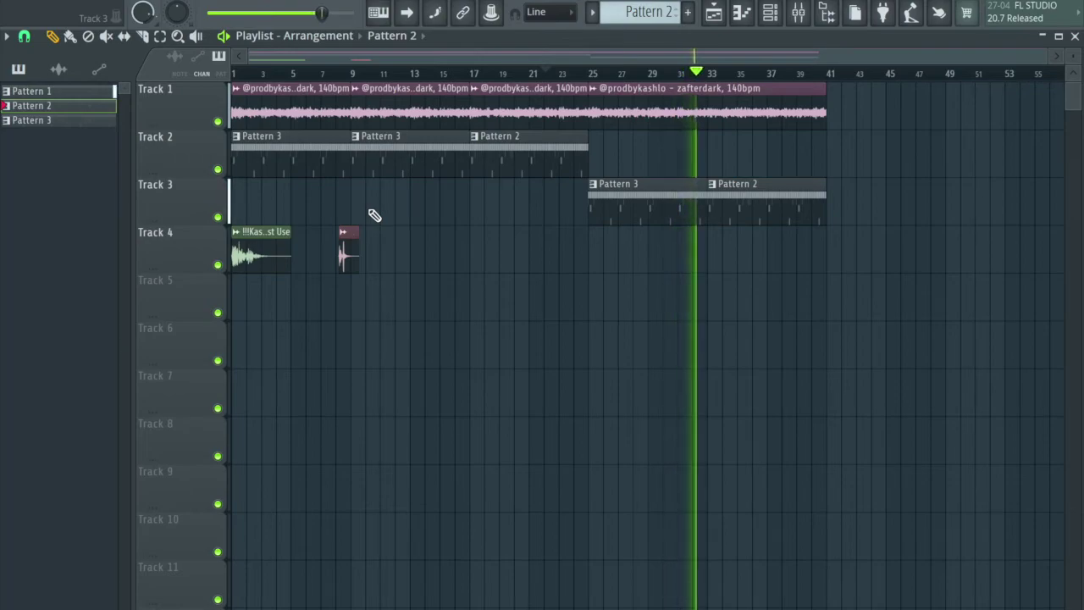
Stop playback and play the finished arrangement from bar 1.
key(space)
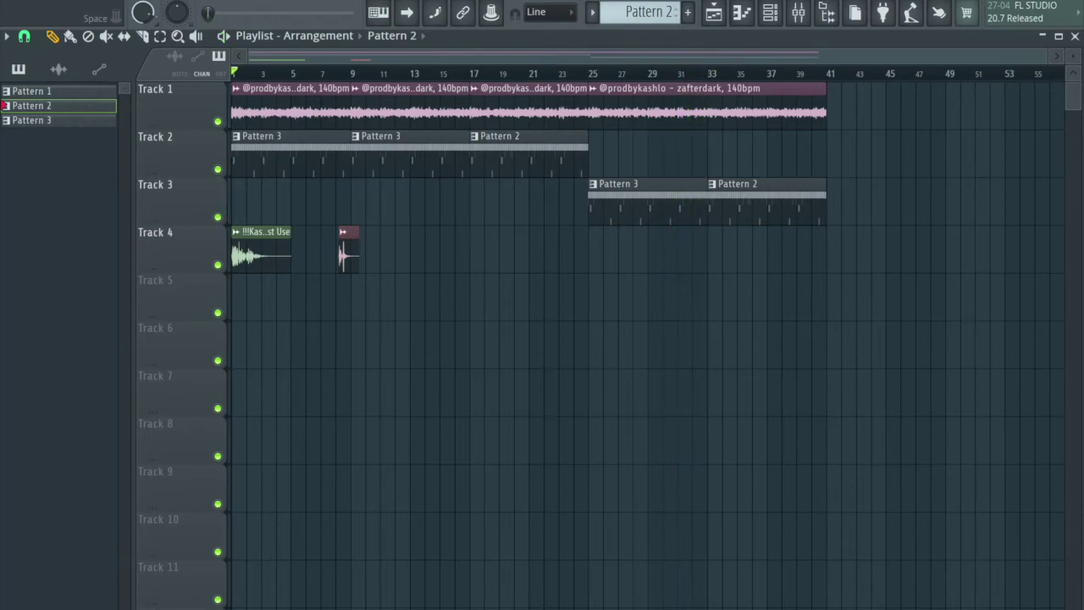
key(space)
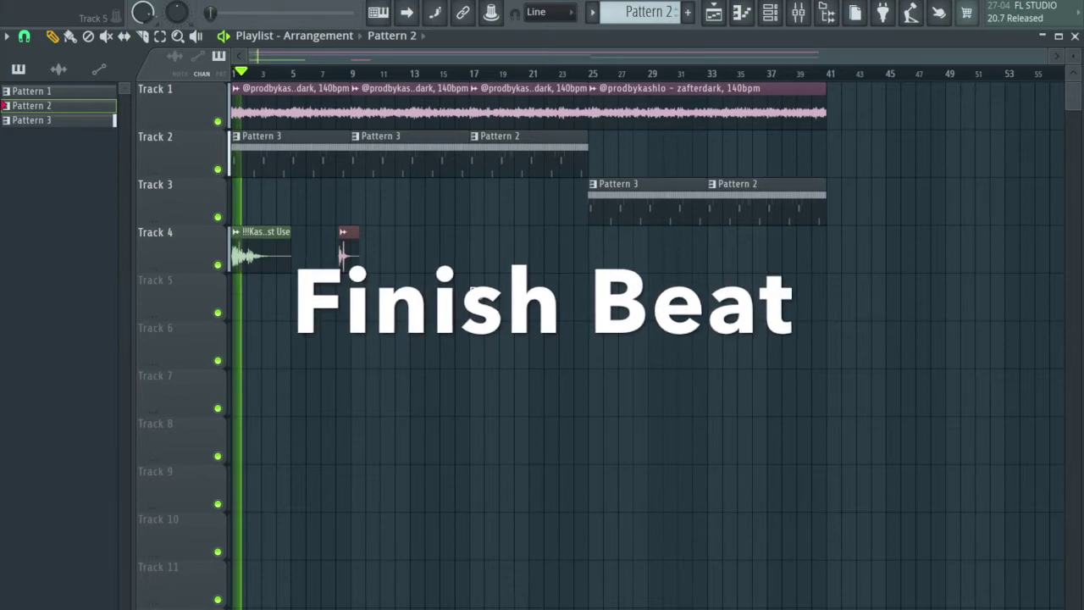